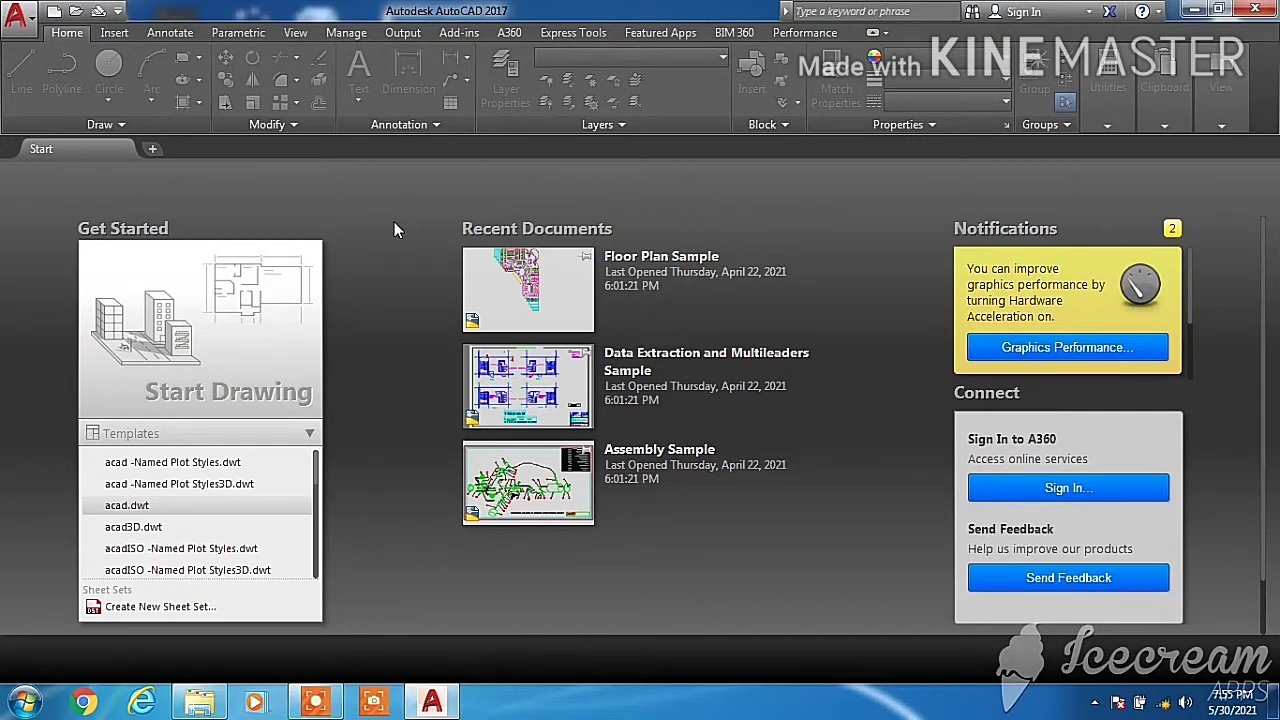
# Expand and scroll through the Start page's Templates list, then collapse it again
pyautogui.click(309, 433)
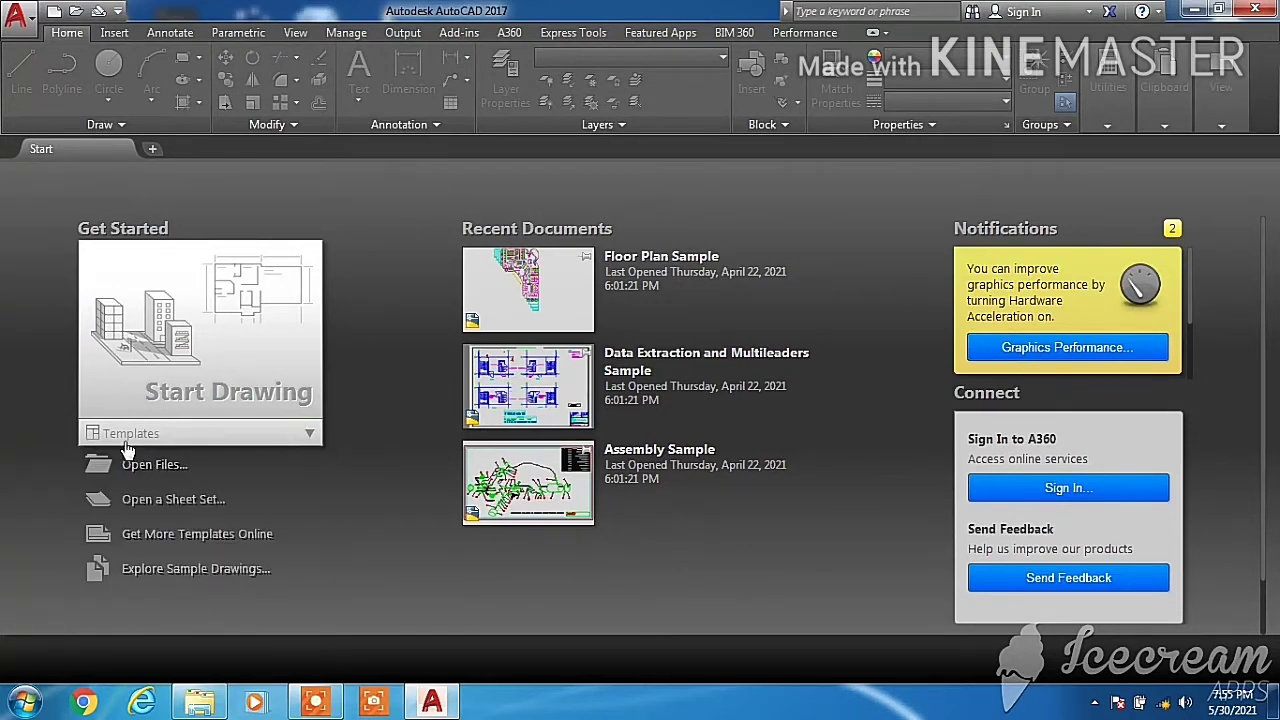
pyautogui.click(309, 437)
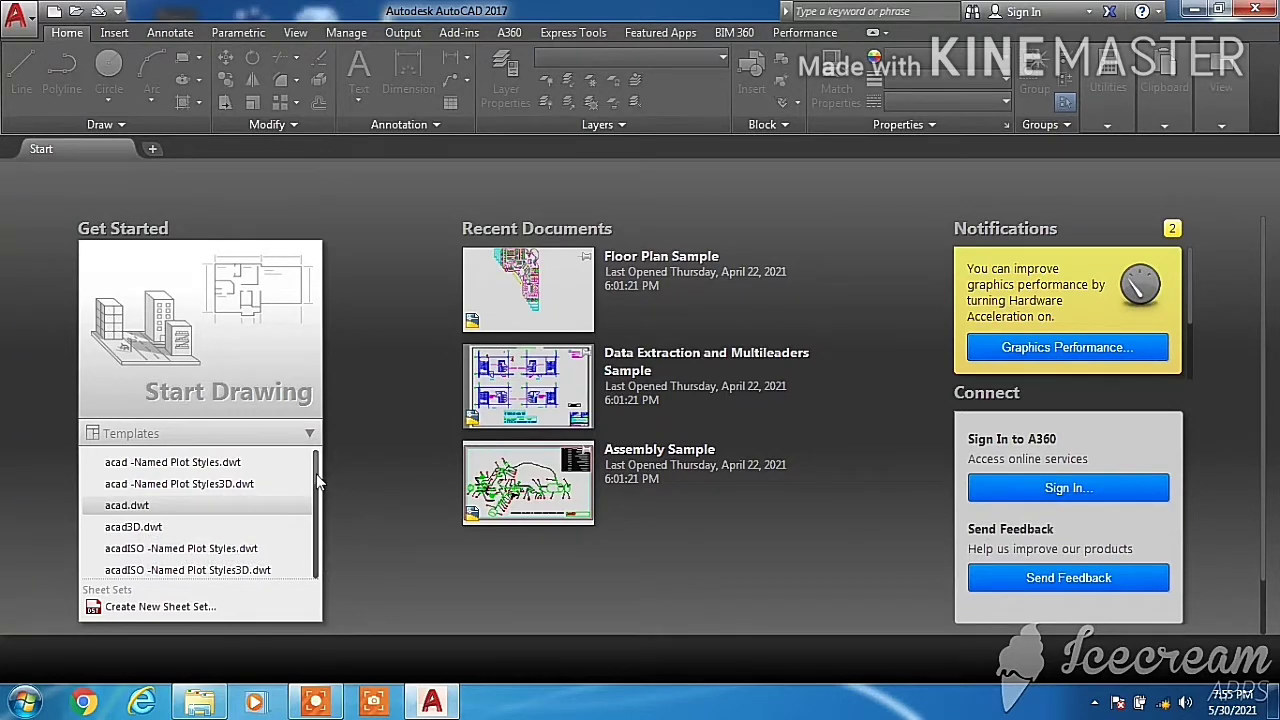
pyautogui.scroll(-1, 316, 485)
pyautogui.scroll(-1, 316, 488)
pyautogui.scroll(-1, 316, 491)
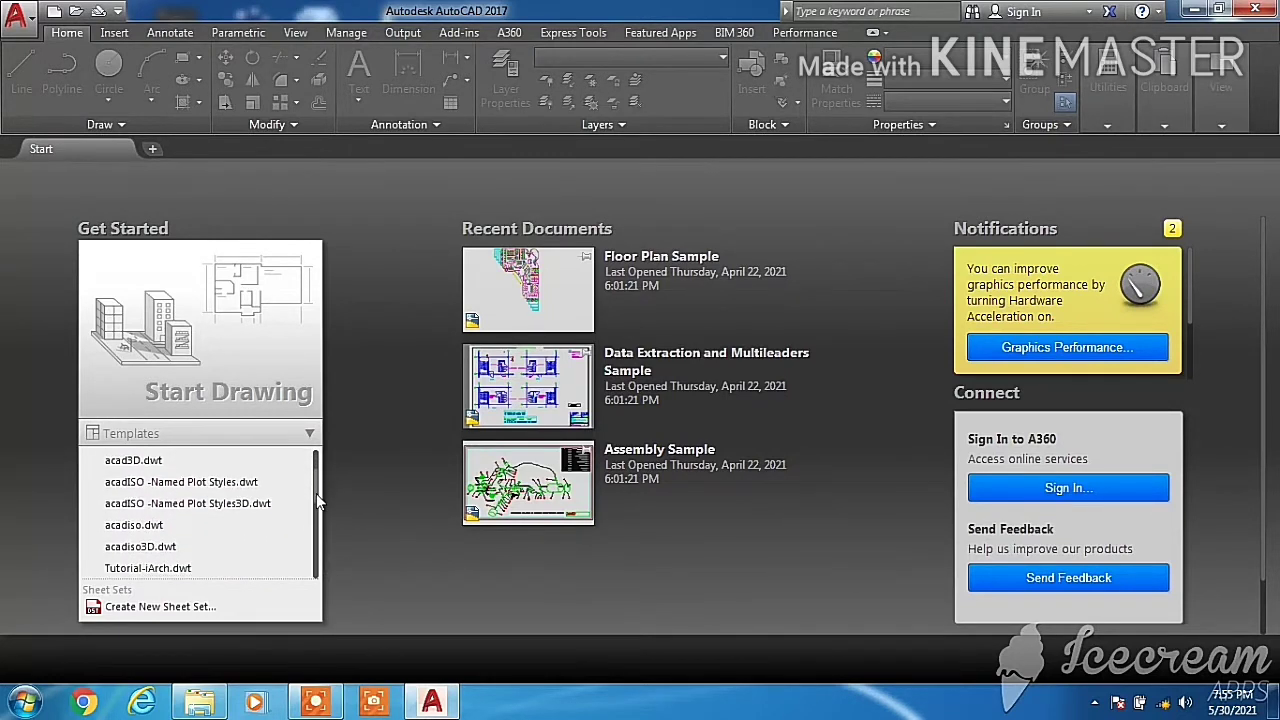
pyautogui.moveTo(316, 493); pyautogui.dragTo(317, 551)
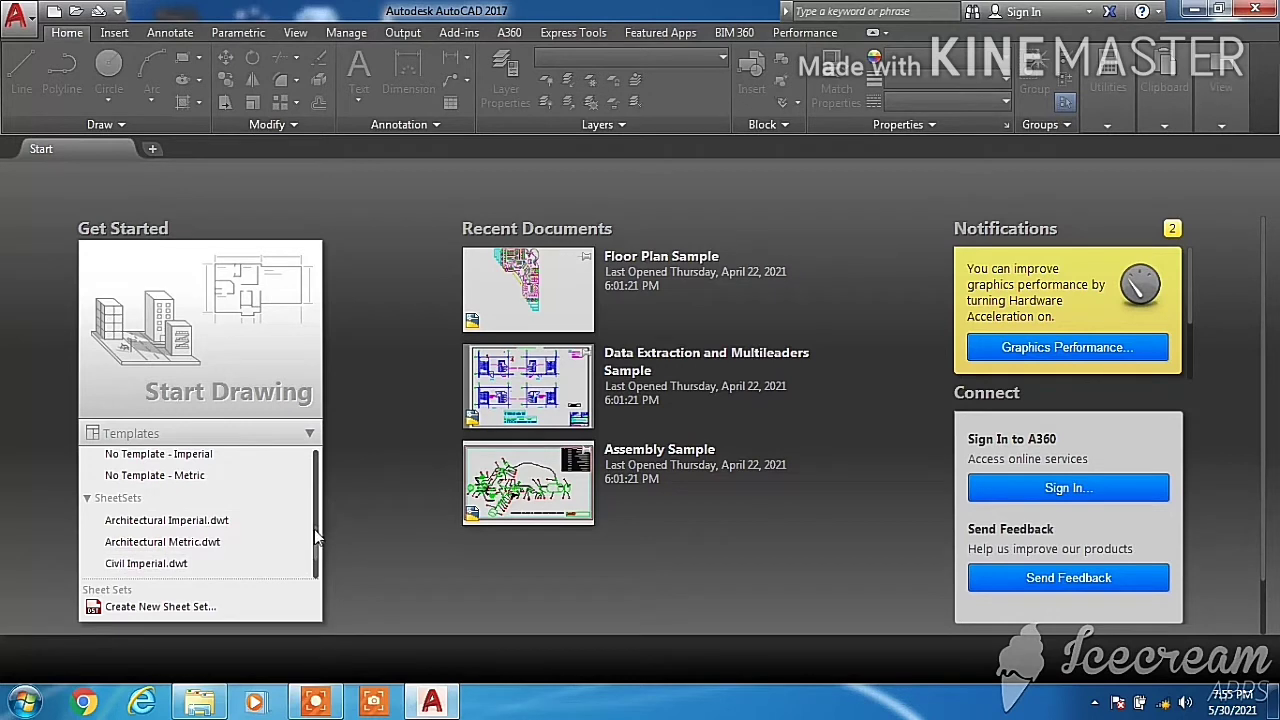
pyautogui.moveTo(316, 537)
pyautogui.mouseDown()
pyautogui.moveTo(317, 550)
pyautogui.moveTo(310, 445)
pyautogui.mouseUp()
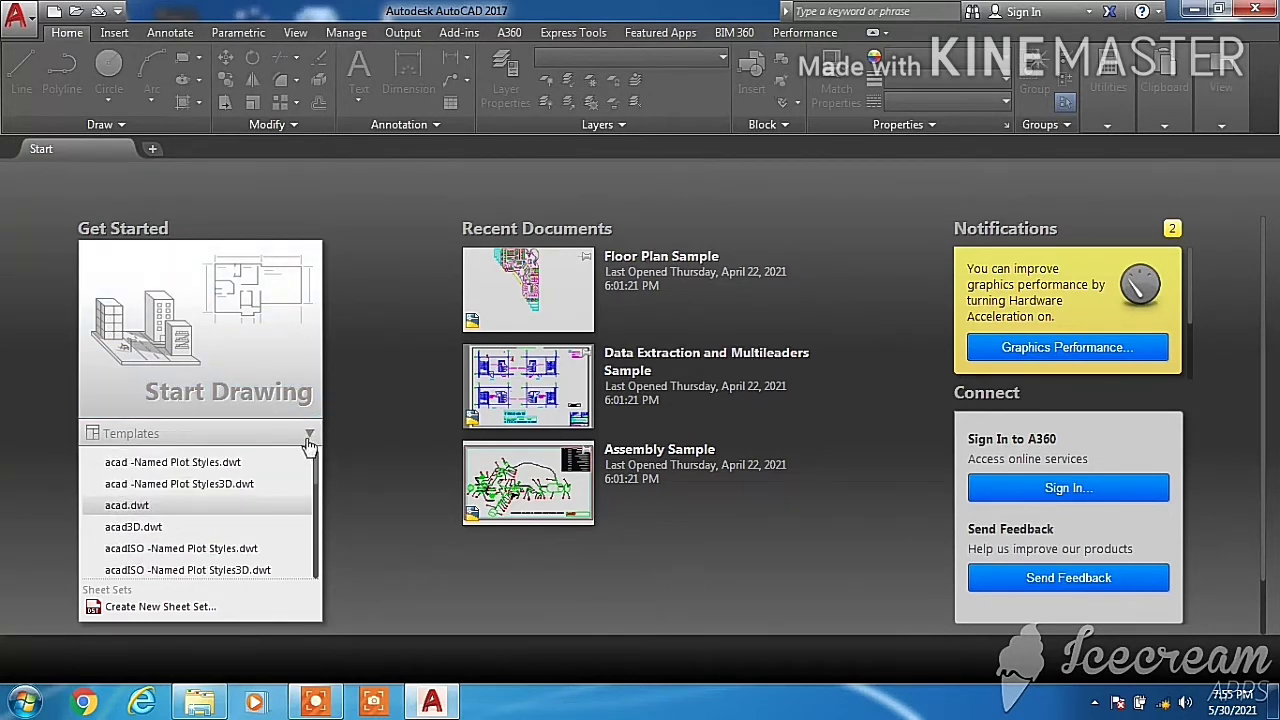
pyautogui.click(309, 434)
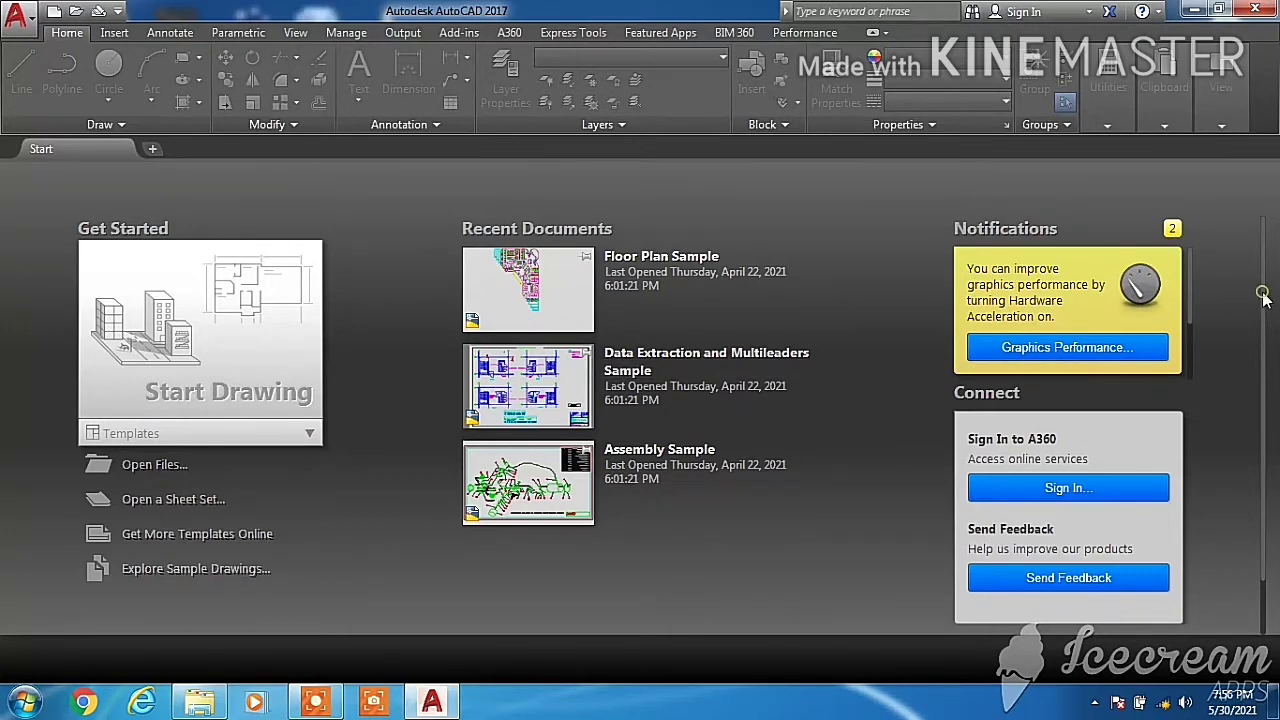
# Scroll the Start page and begin a new blank drawing, Drawing1
pyautogui.moveTo(1263, 292); pyautogui.dragTo(1265, 327)
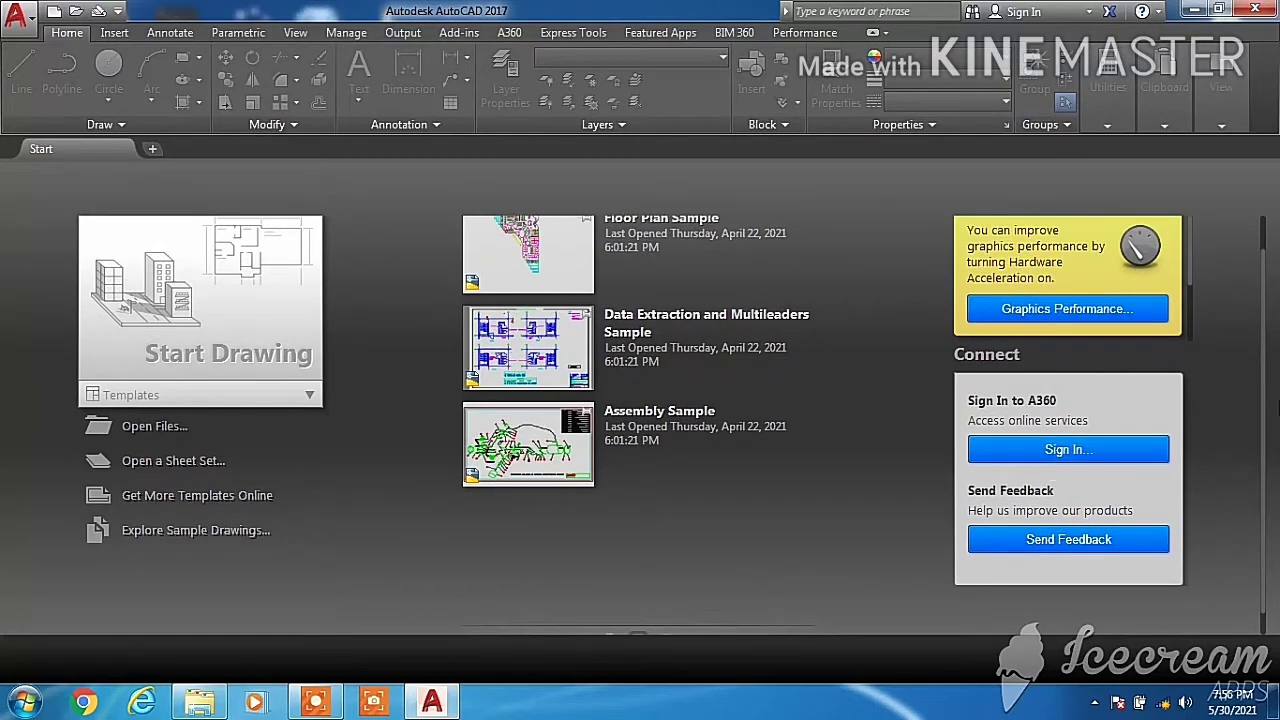
pyautogui.moveTo(1265, 403); pyautogui.dragTo(1263, 368)
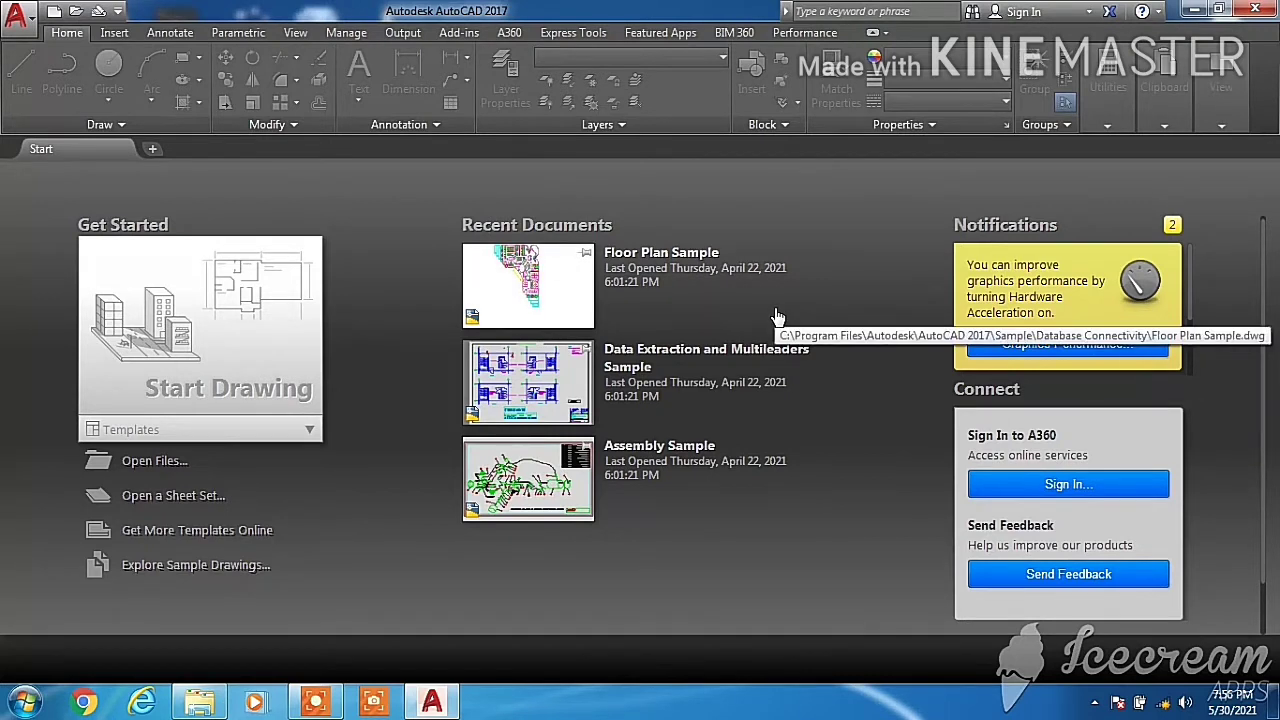
pyautogui.click(213, 329)
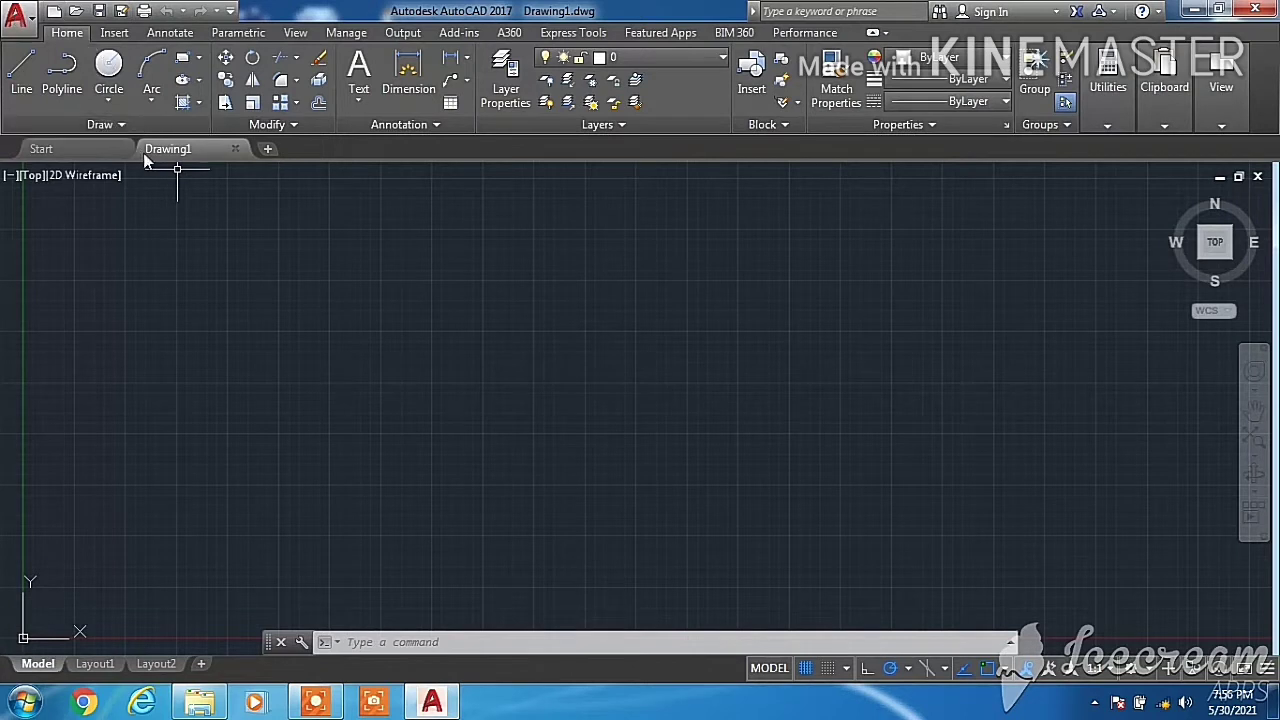
# Open the application menu to view Drawing Utilities like Units, Audit and Purge
pyautogui.click(24, 15)
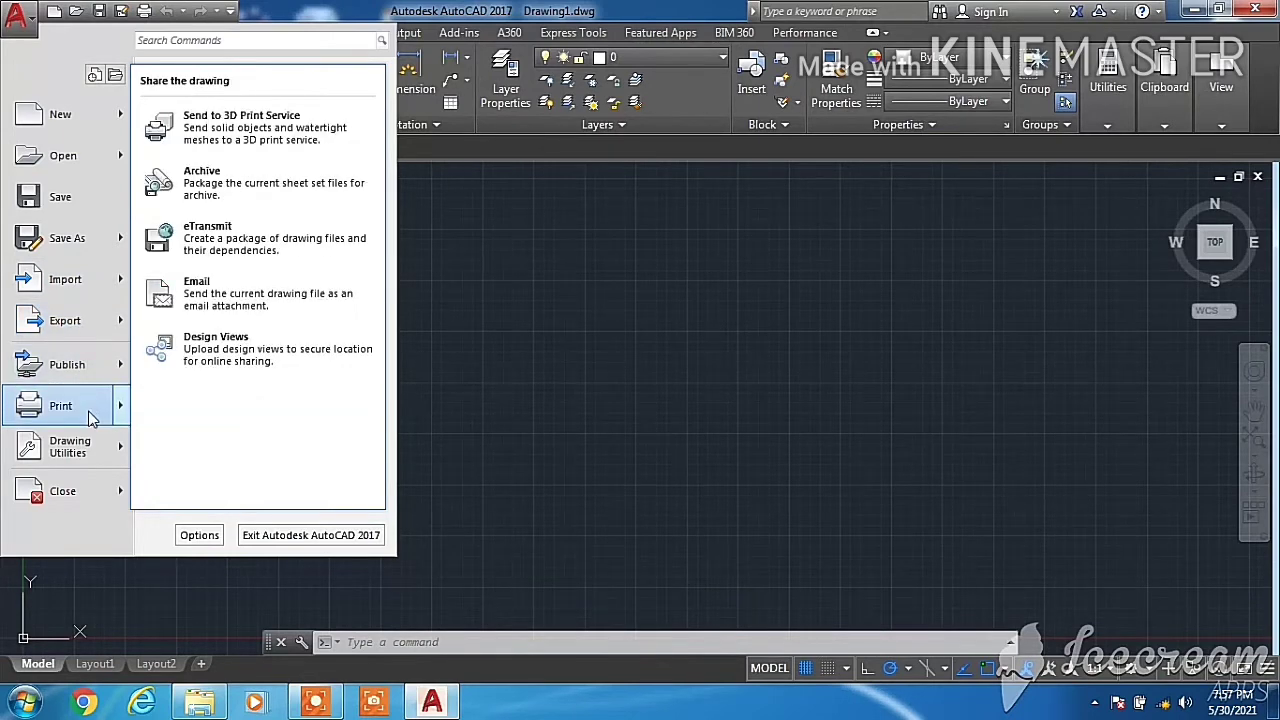
pyautogui.moveTo(68, 446)
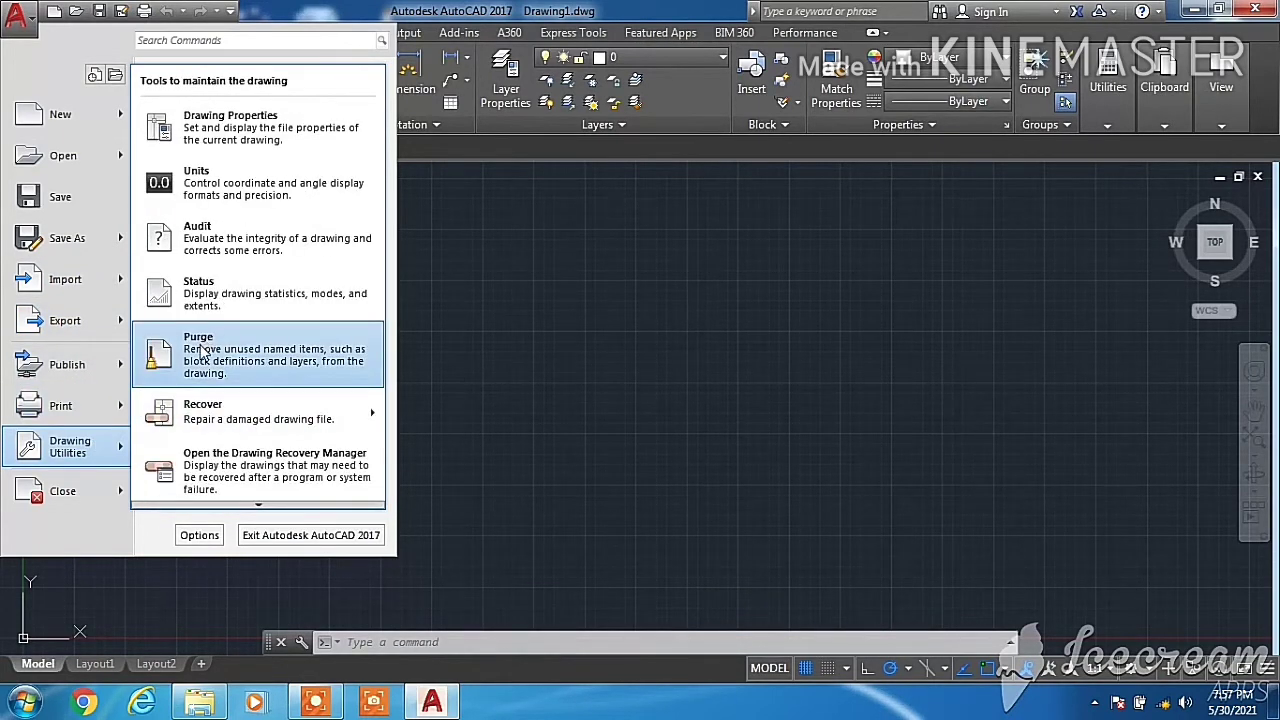
# Close the application menu and briefly view the Customize Quick Access Toolbar options
pyautogui.click(22, 16)
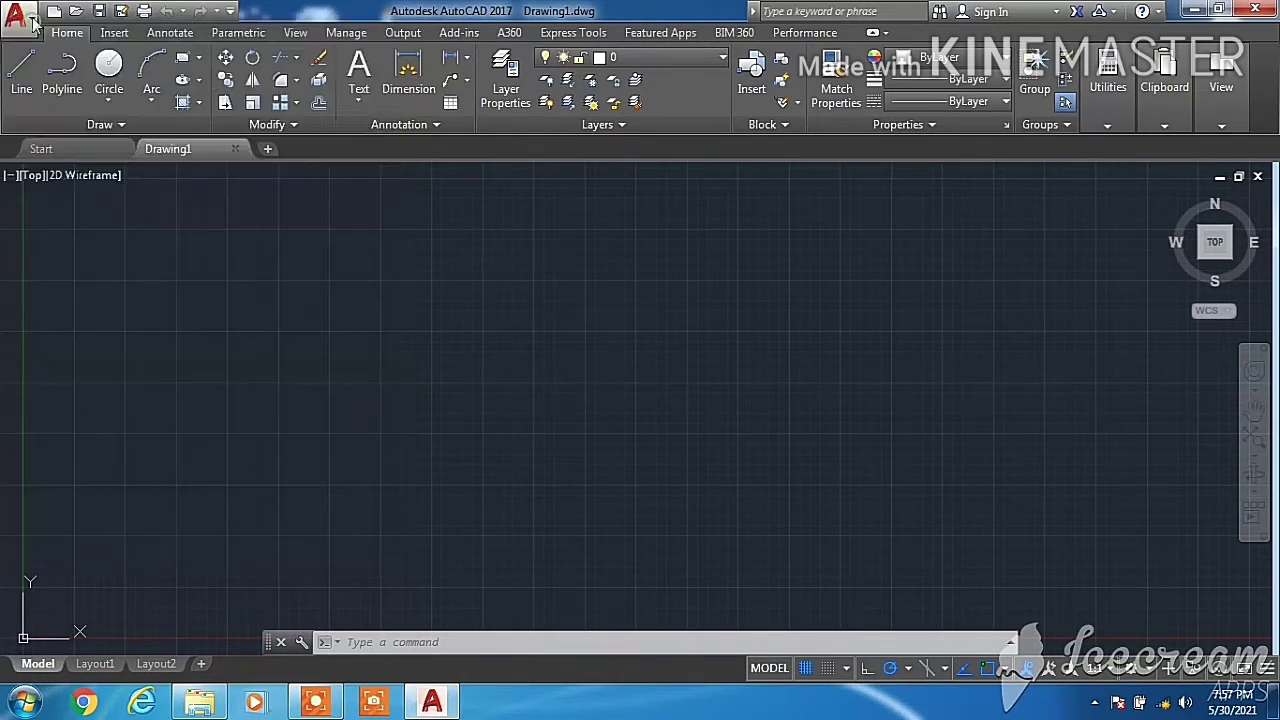
pyautogui.click(231, 11)
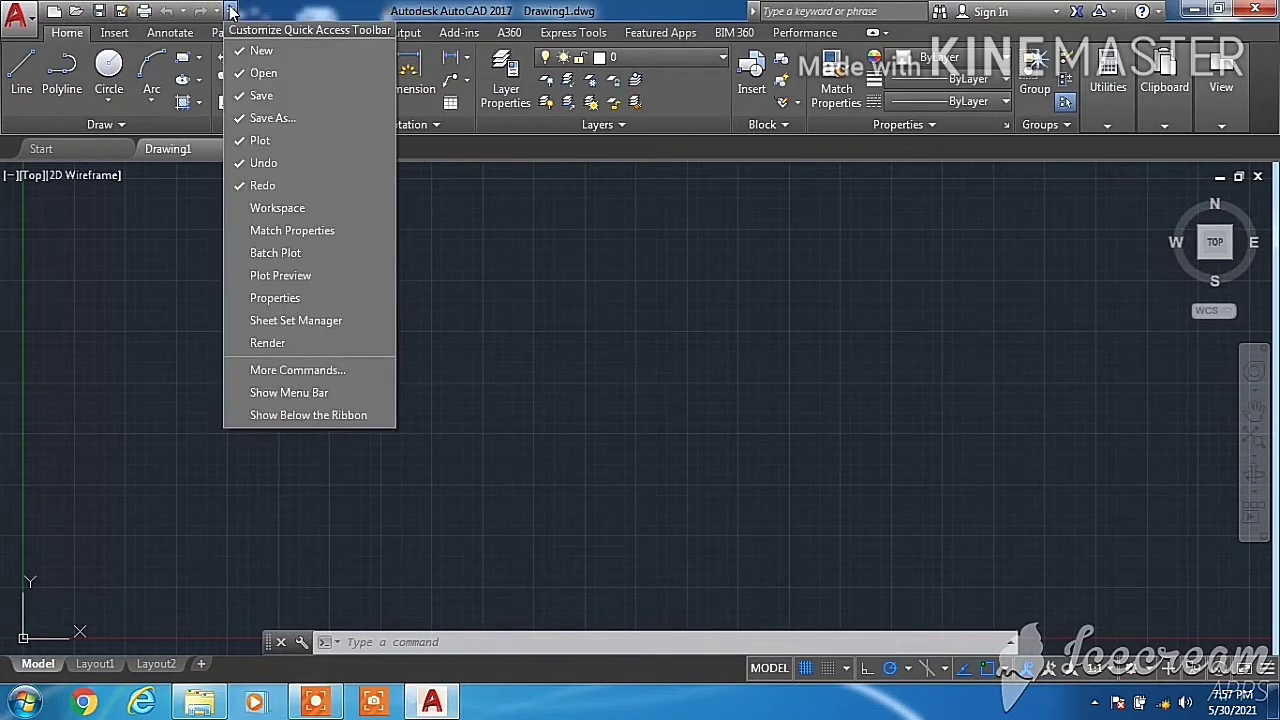
pyautogui.click(496, 287)
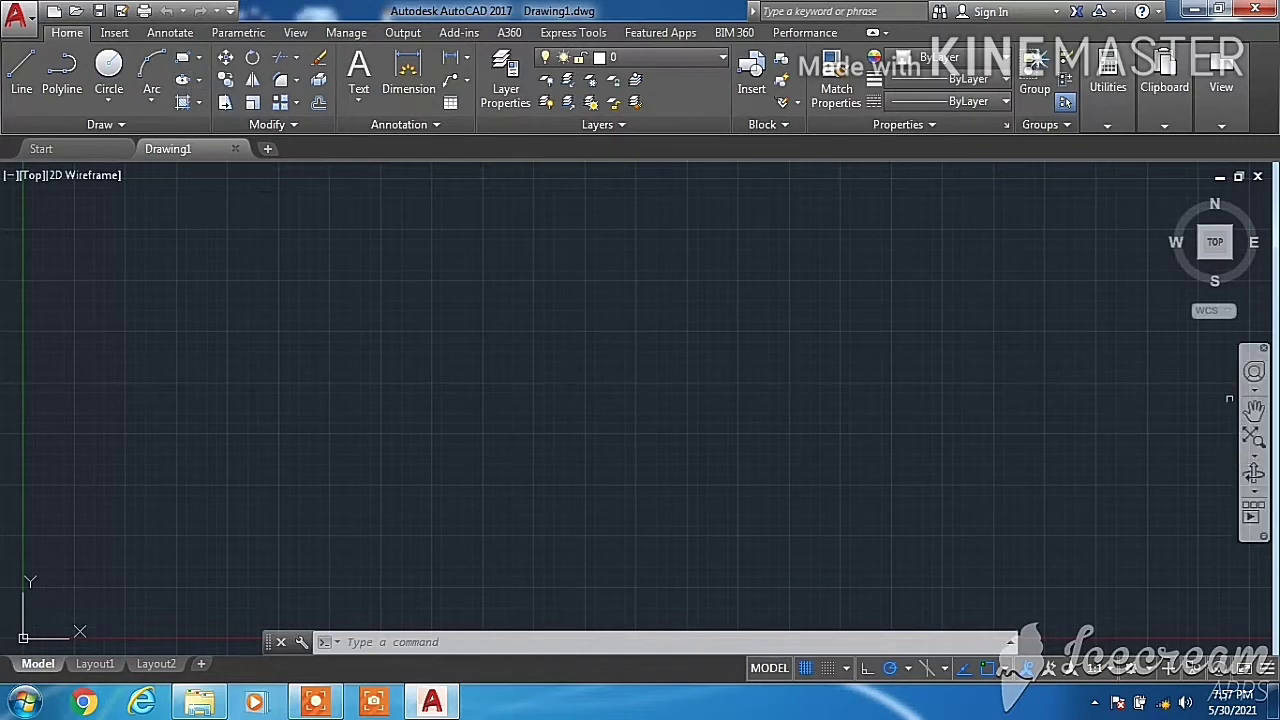
# Cycle the ViewCube through NW, SW and SE Isometric, then return to Top view
pyautogui.click(1201, 231)
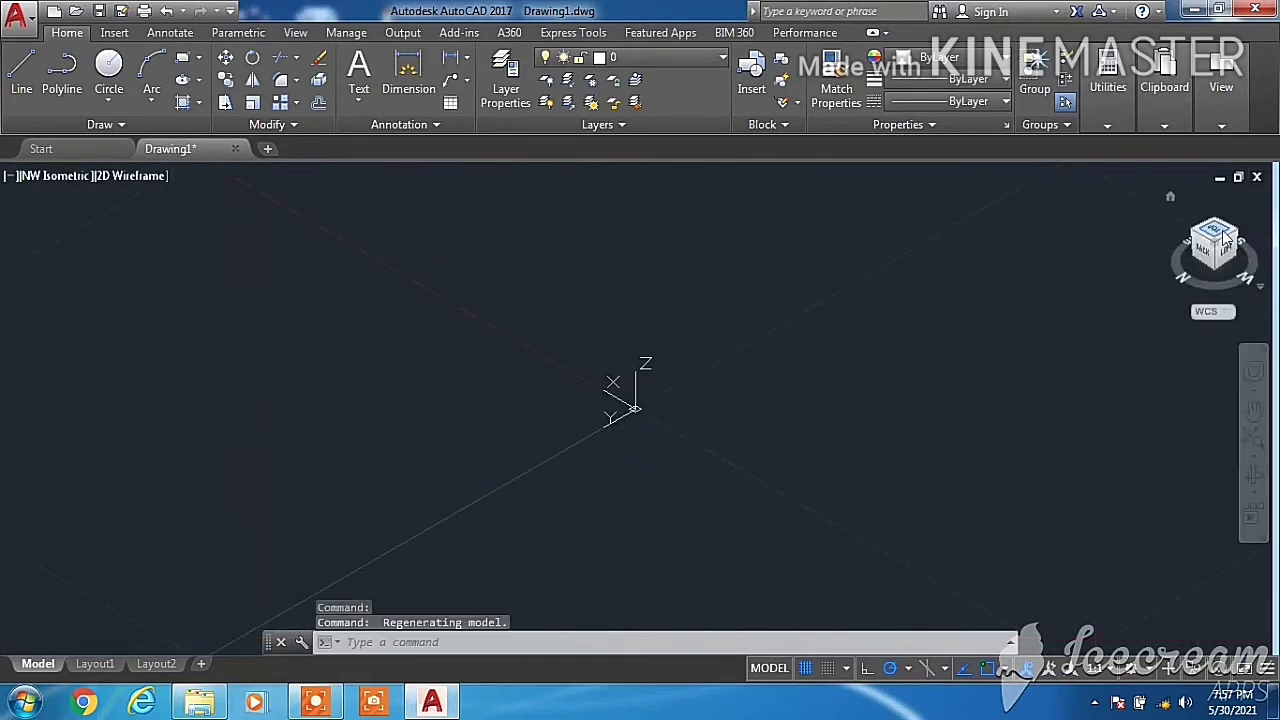
pyautogui.click(1237, 231)
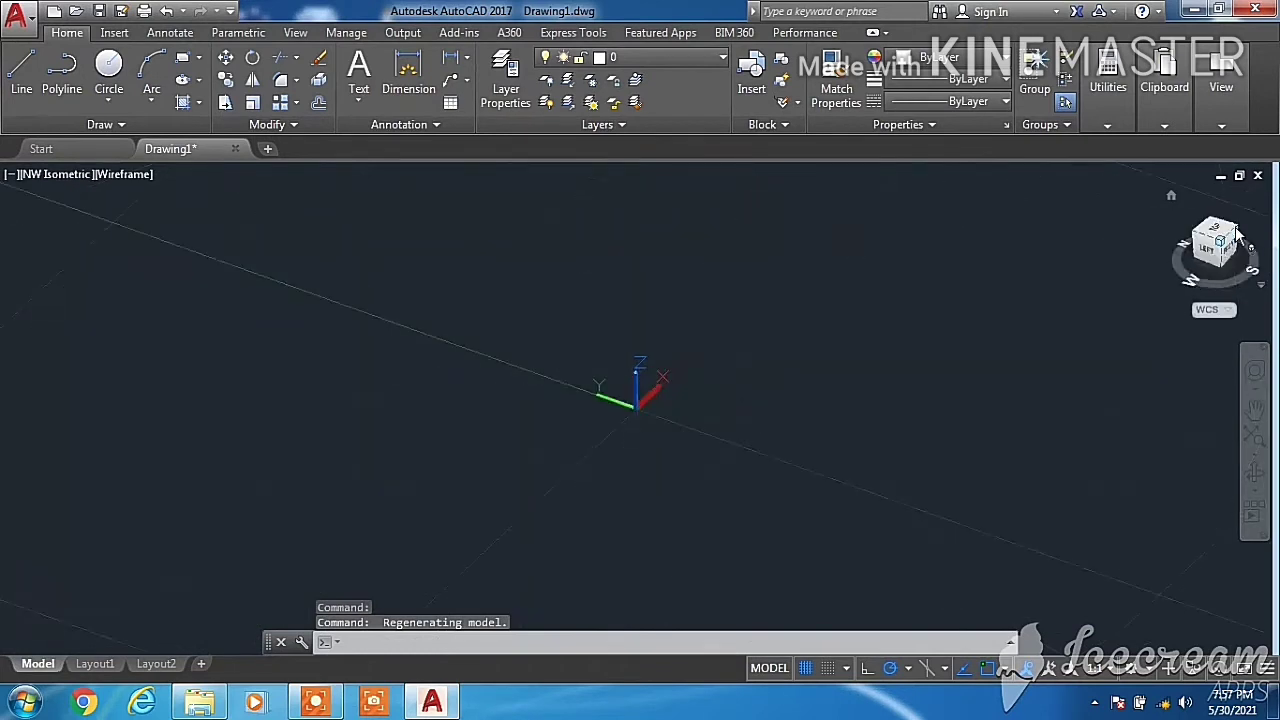
pyautogui.click(1226, 236)
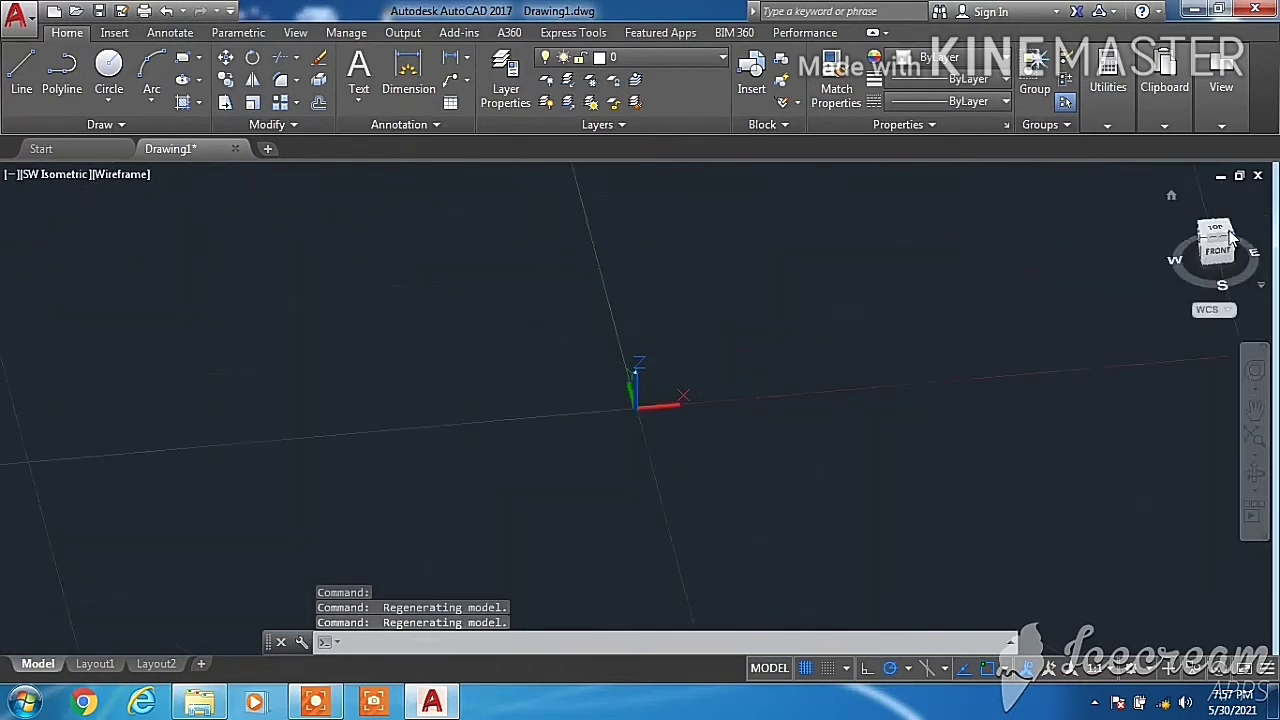
pyautogui.click(1220, 236)
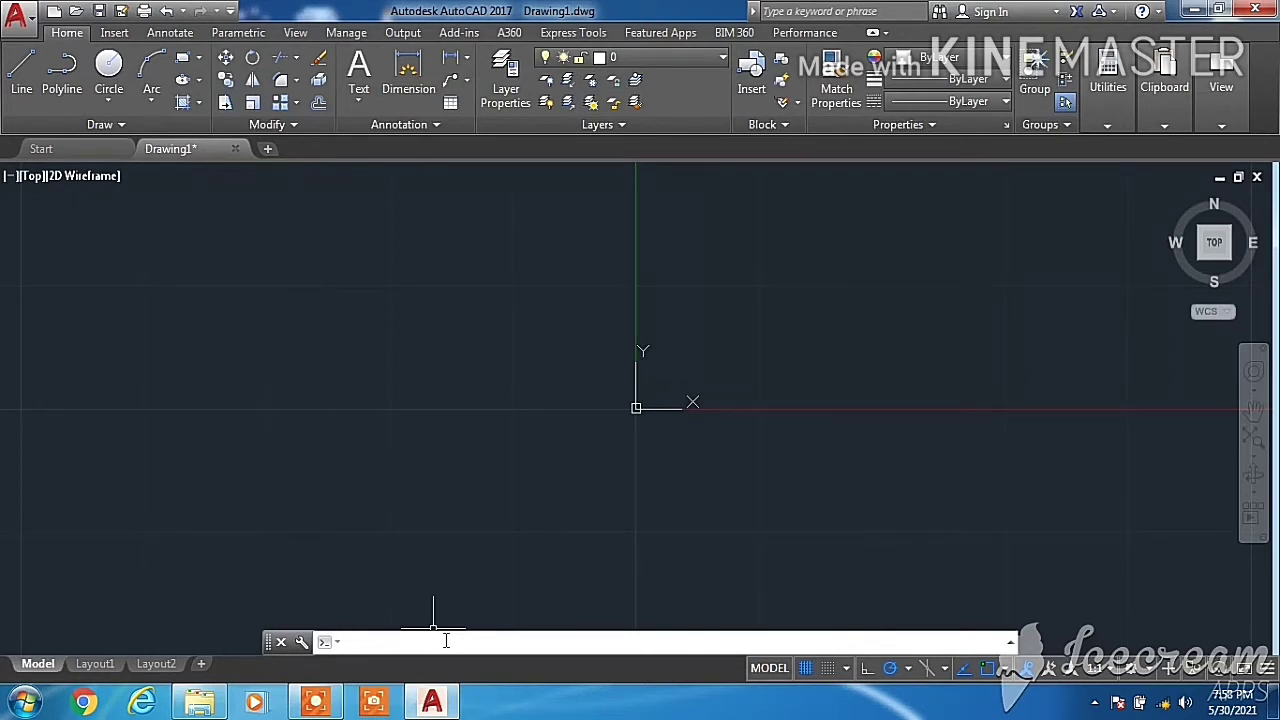
pyautogui.write('1')
pyautogui.press('BackSpace')
pyautogui.write('l')
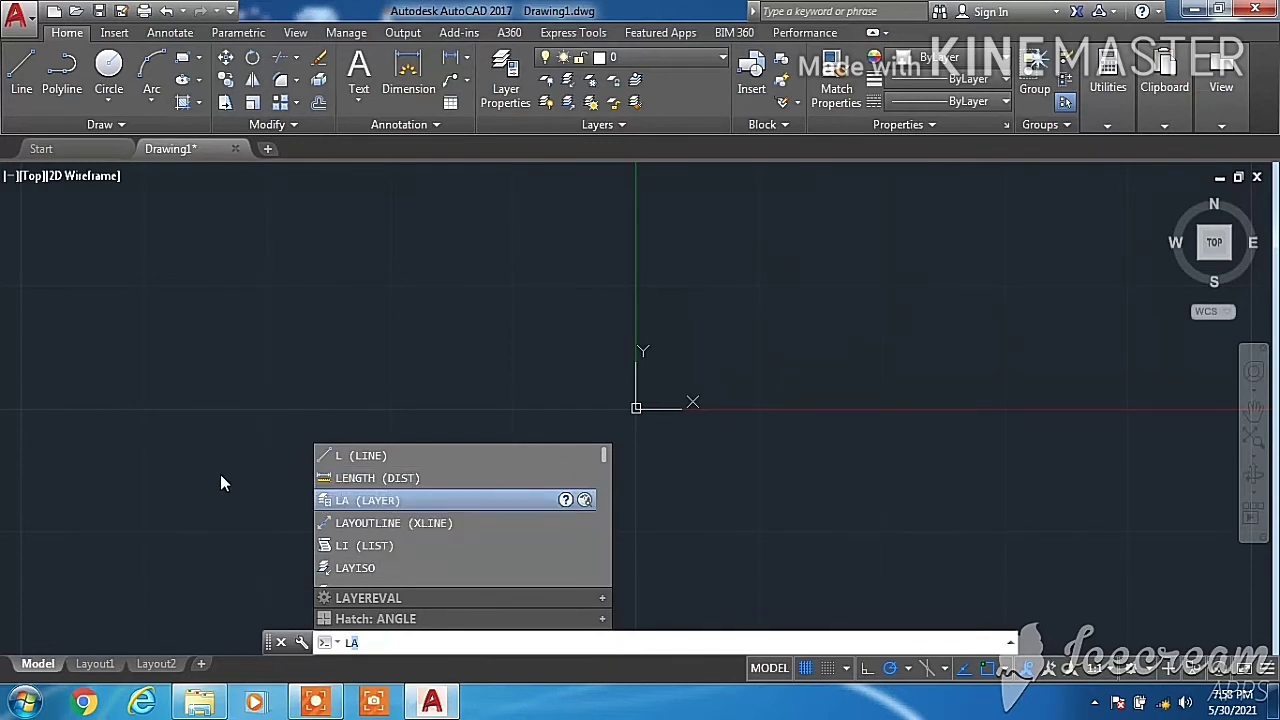
pyautogui.click(92, 664)
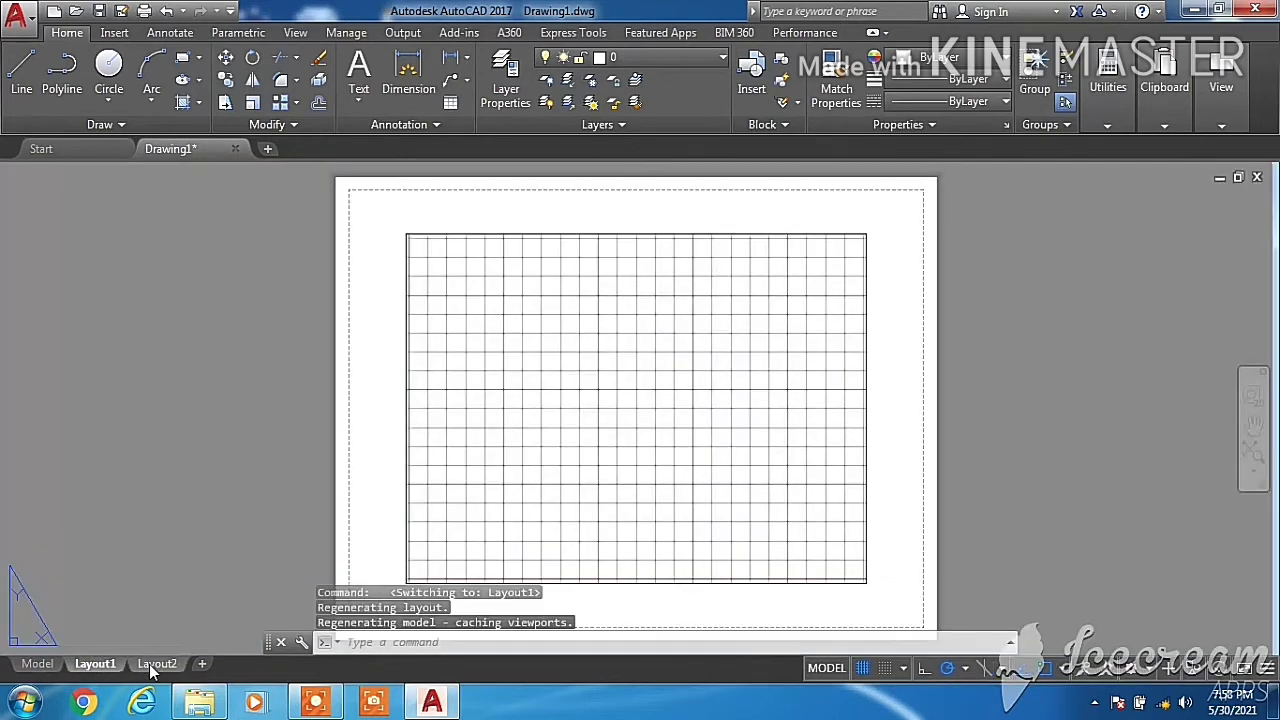
pyautogui.click(155, 664)
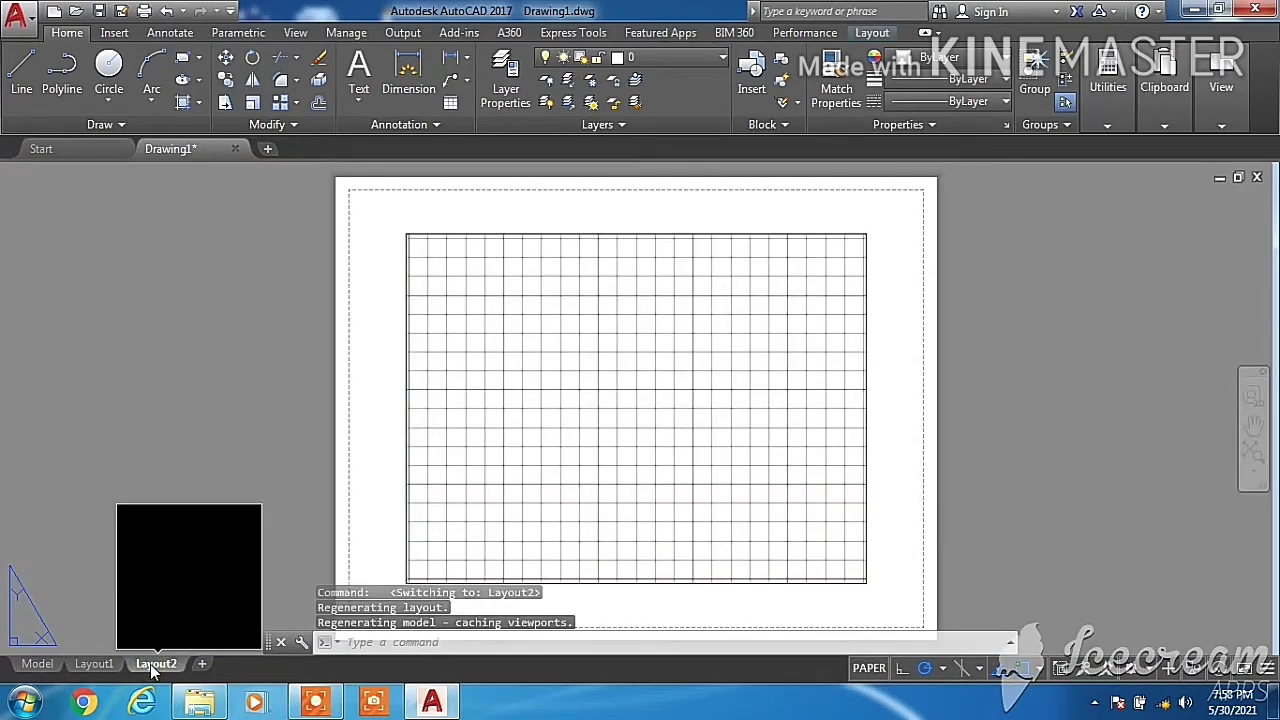
pyautogui.click(90, 665)
pyautogui.click(38, 664)
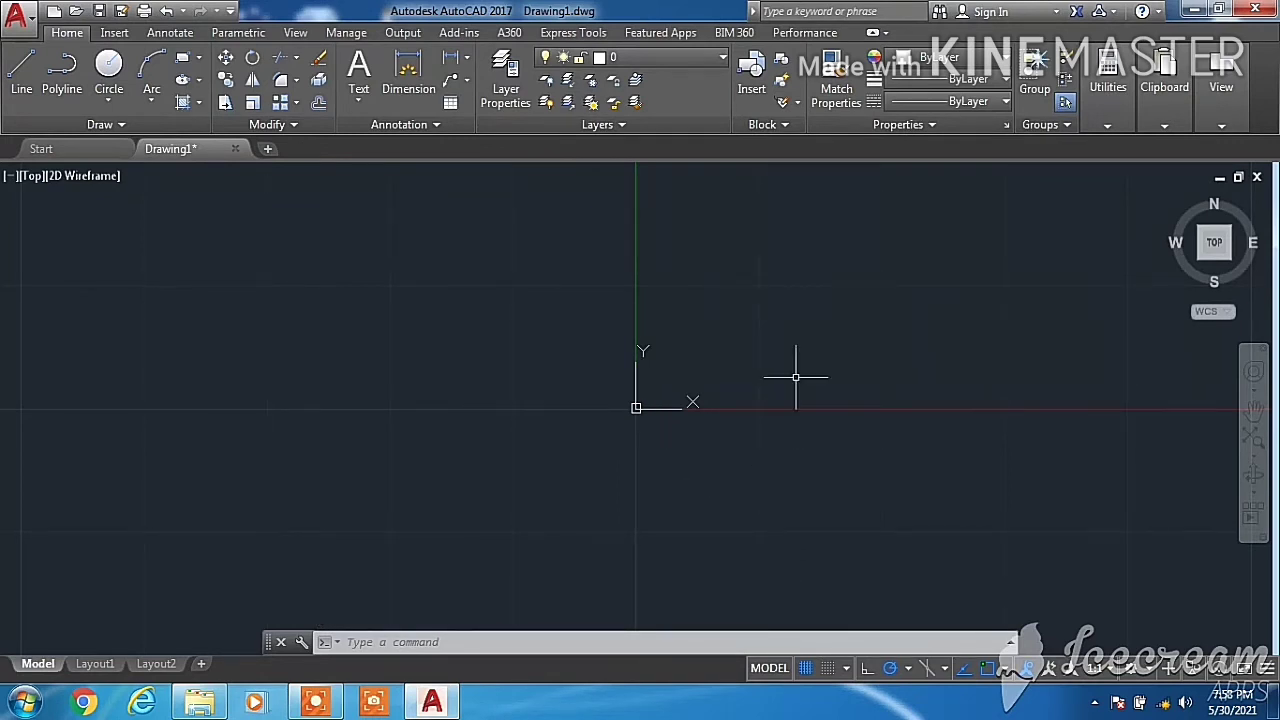
# Expand the Draw, Modify, Annotation and Layers slide-outs, showing 50% locked layer fading
pyautogui.click(124, 126)
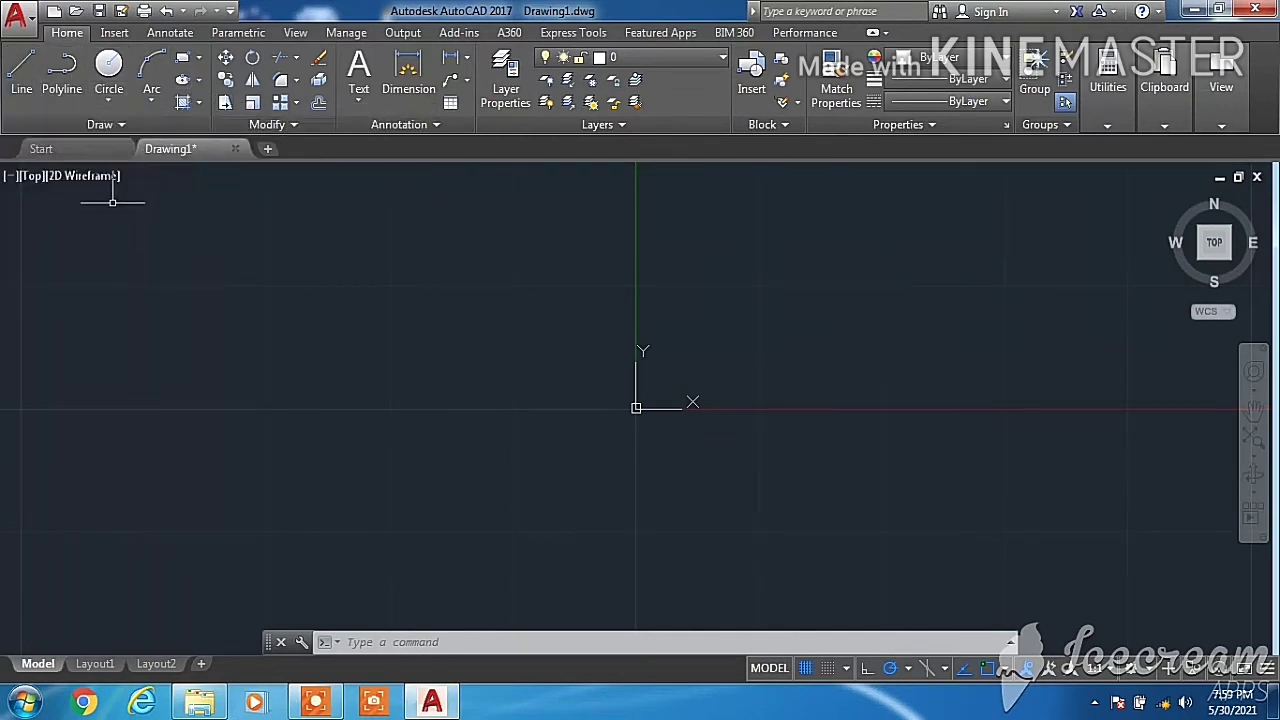
pyautogui.click(266, 125)
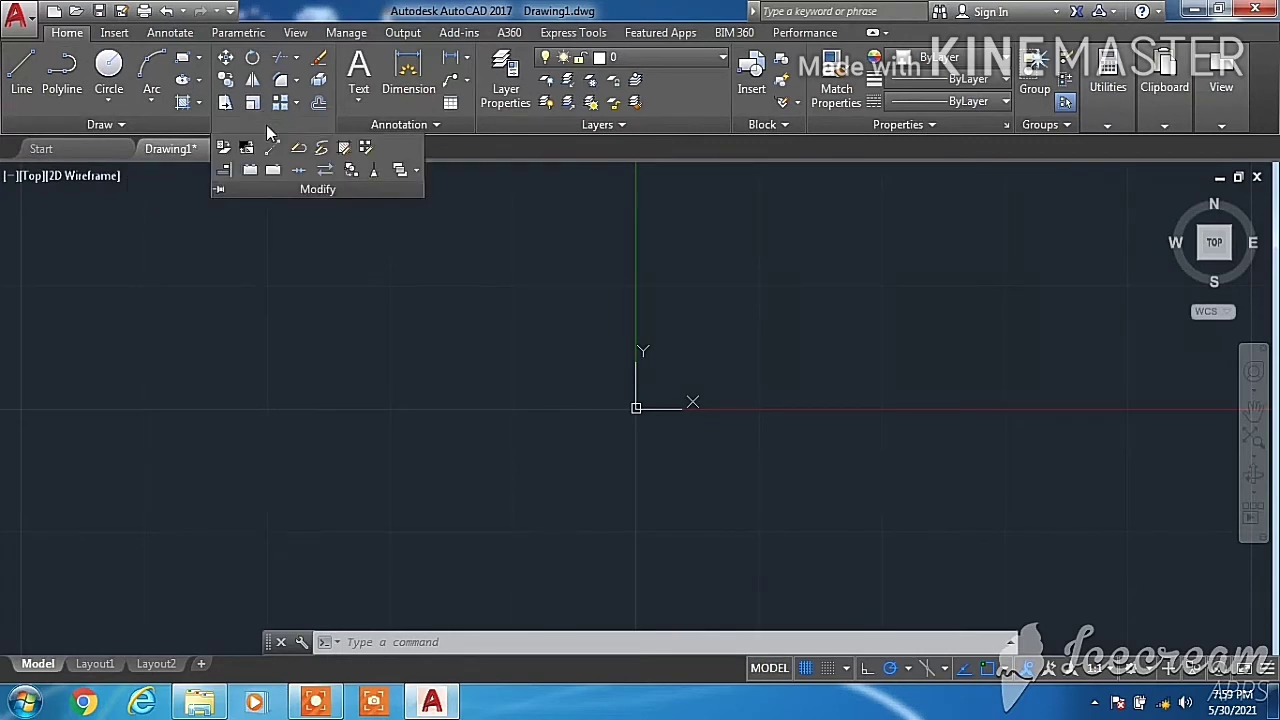
pyautogui.click(393, 126)
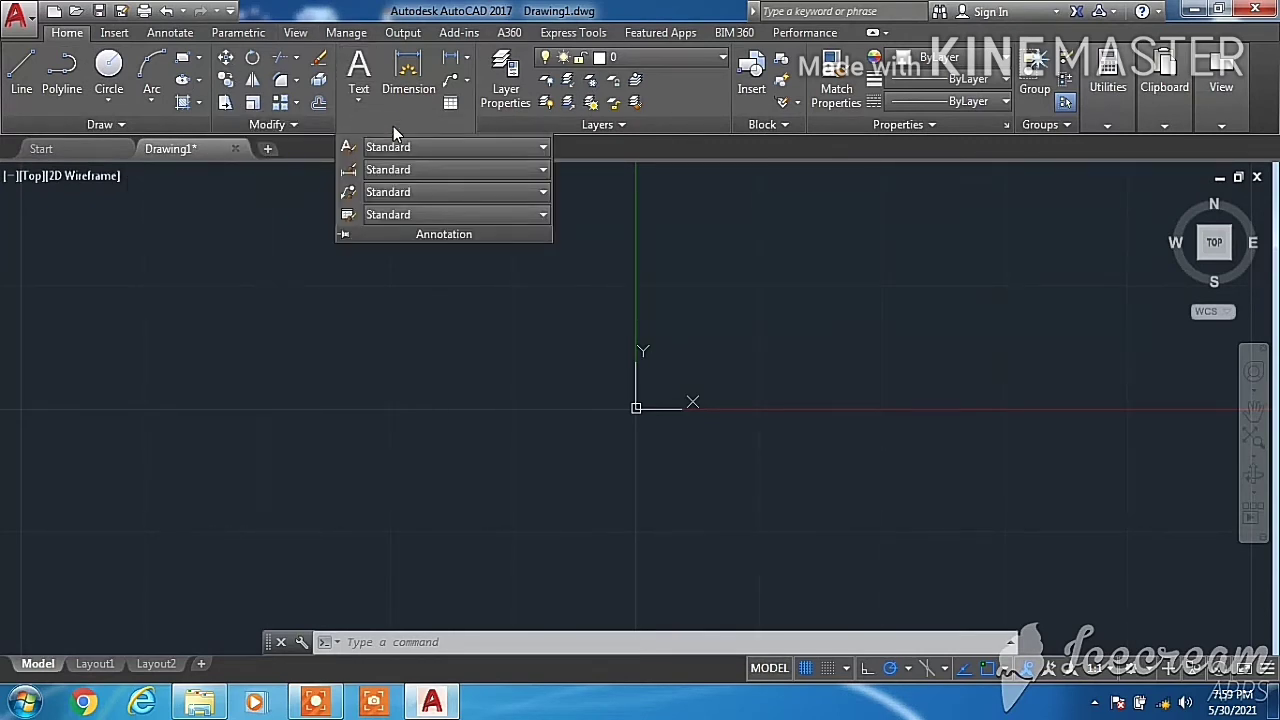
pyautogui.click(383, 321)
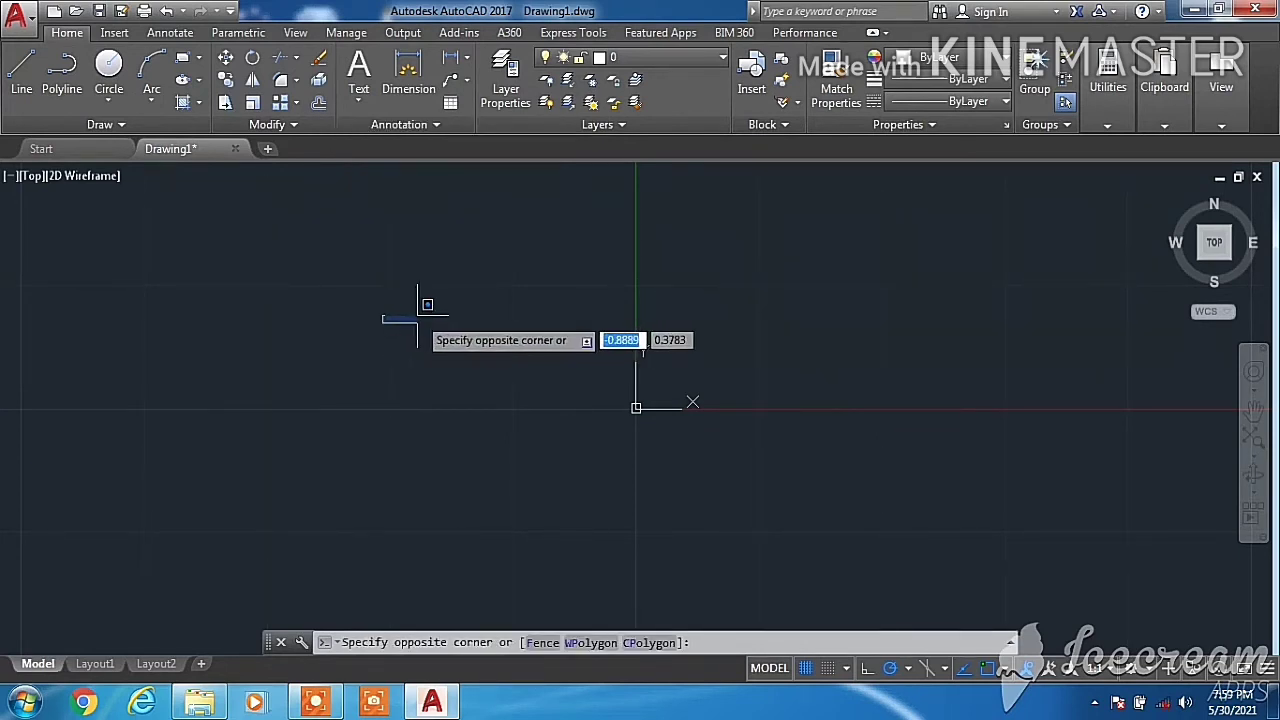
pyautogui.press('Escape')
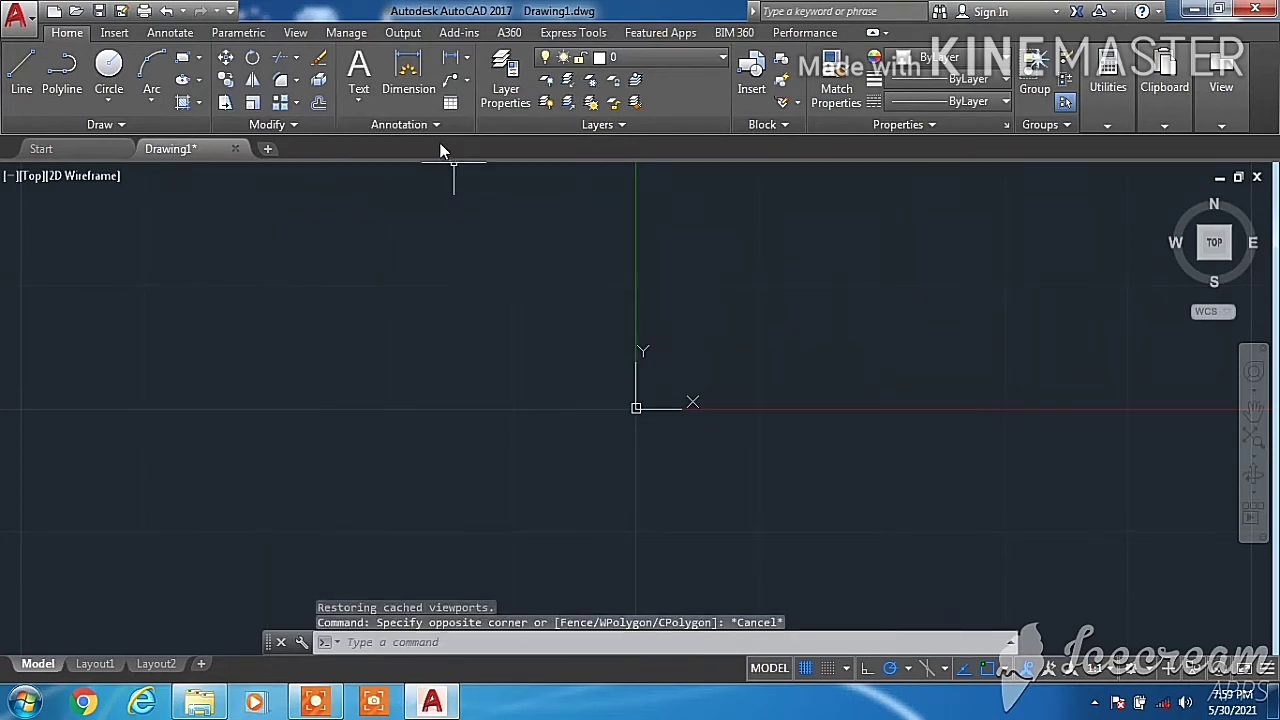
pyautogui.click(588, 126)
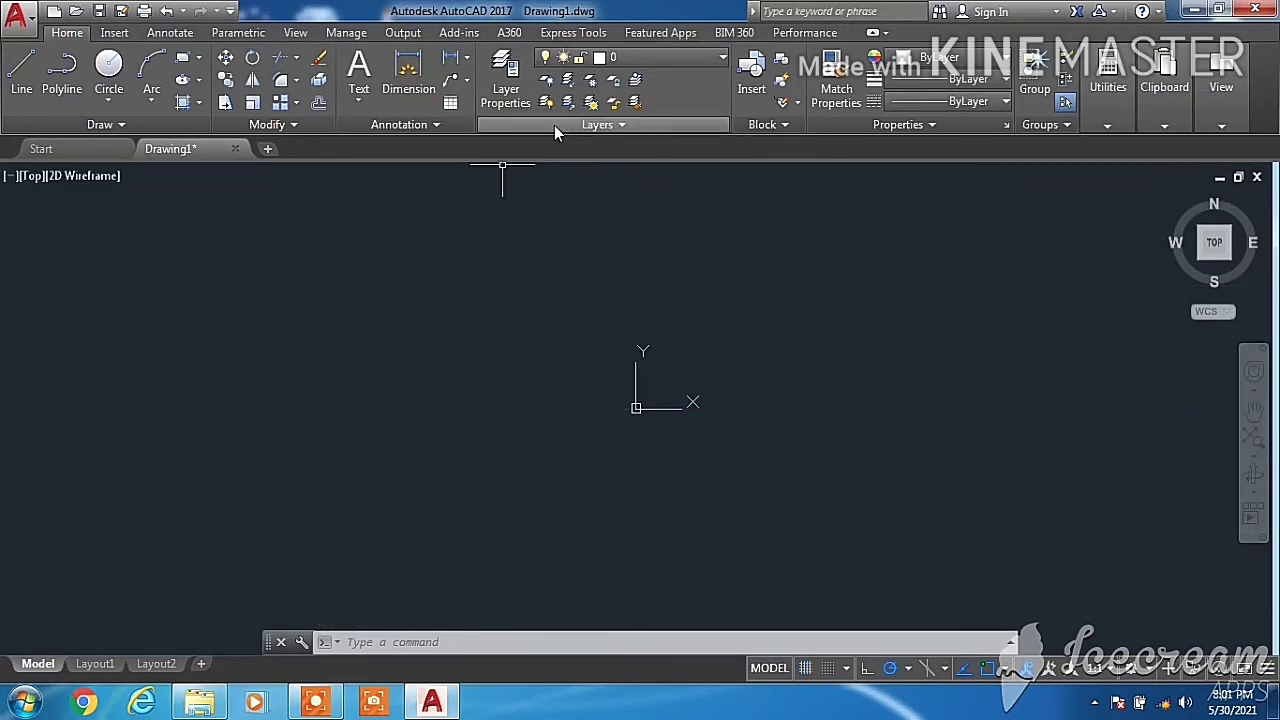
pyautogui.click(554, 126)
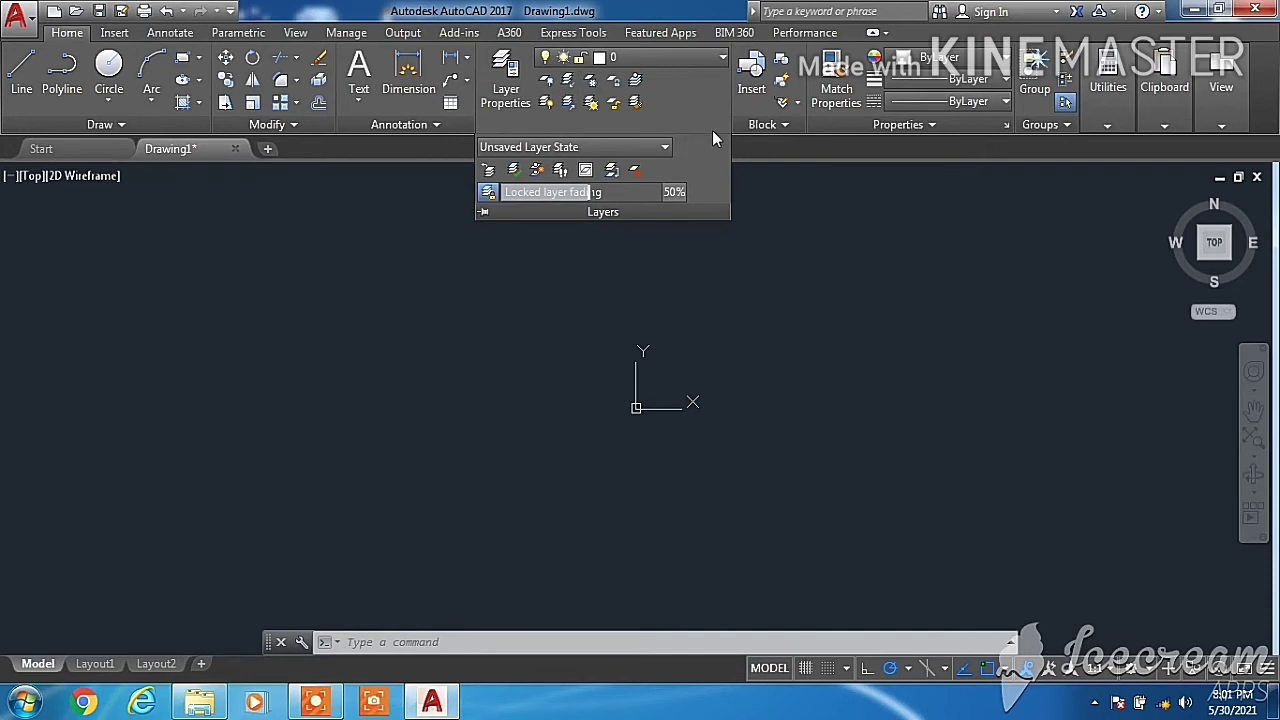
# Close the Layers slide-out, then expand and close the Block and Properties slide-outs
pyautogui.click(780, 183)
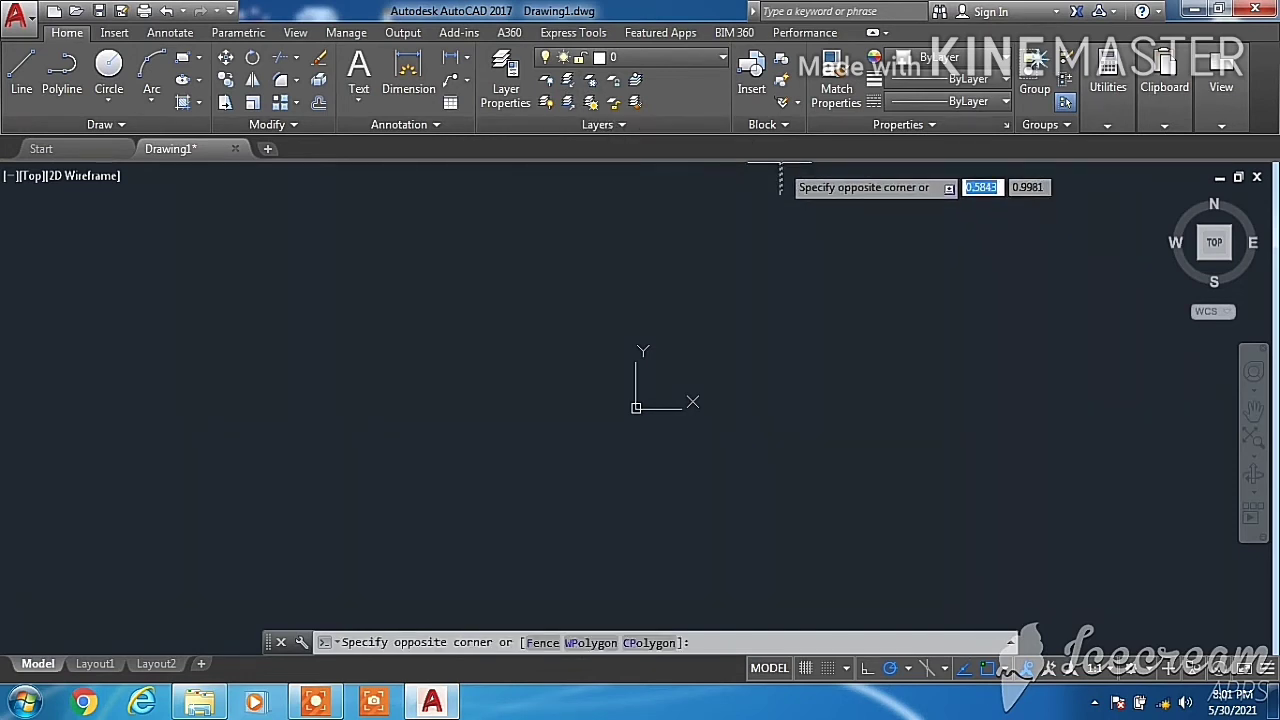
pyautogui.click(780, 190)
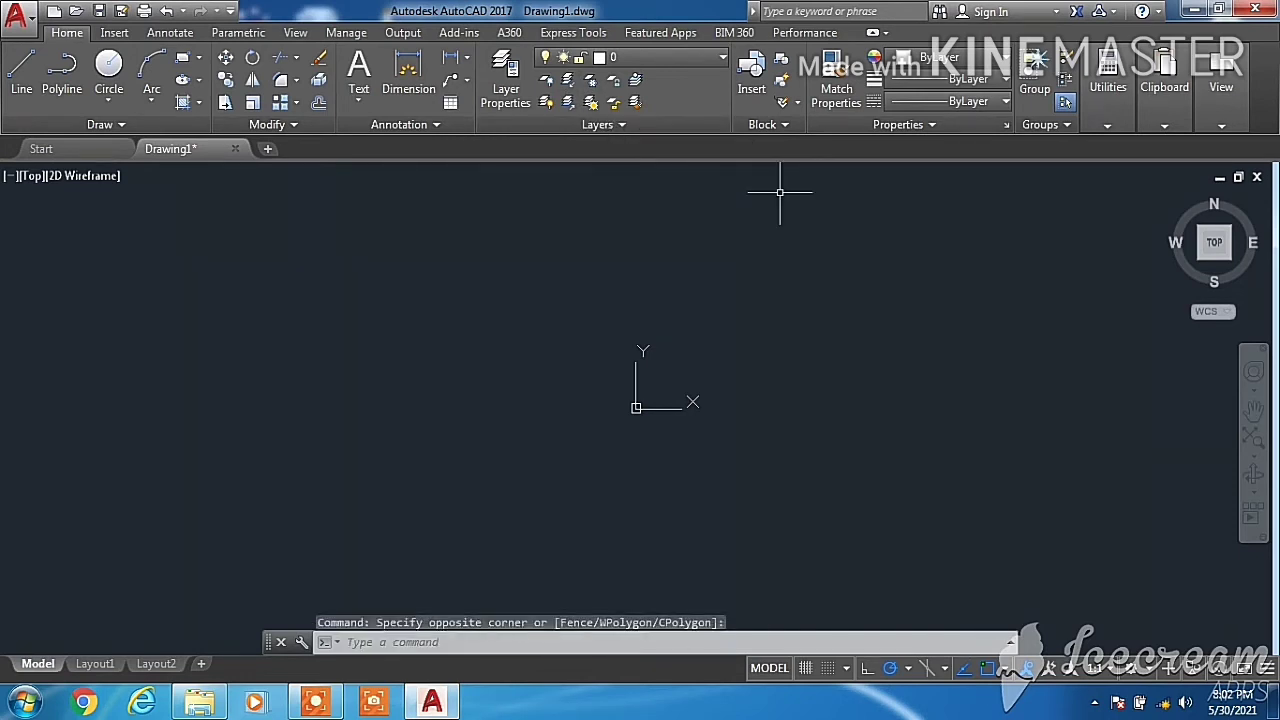
pyautogui.click(762, 131)
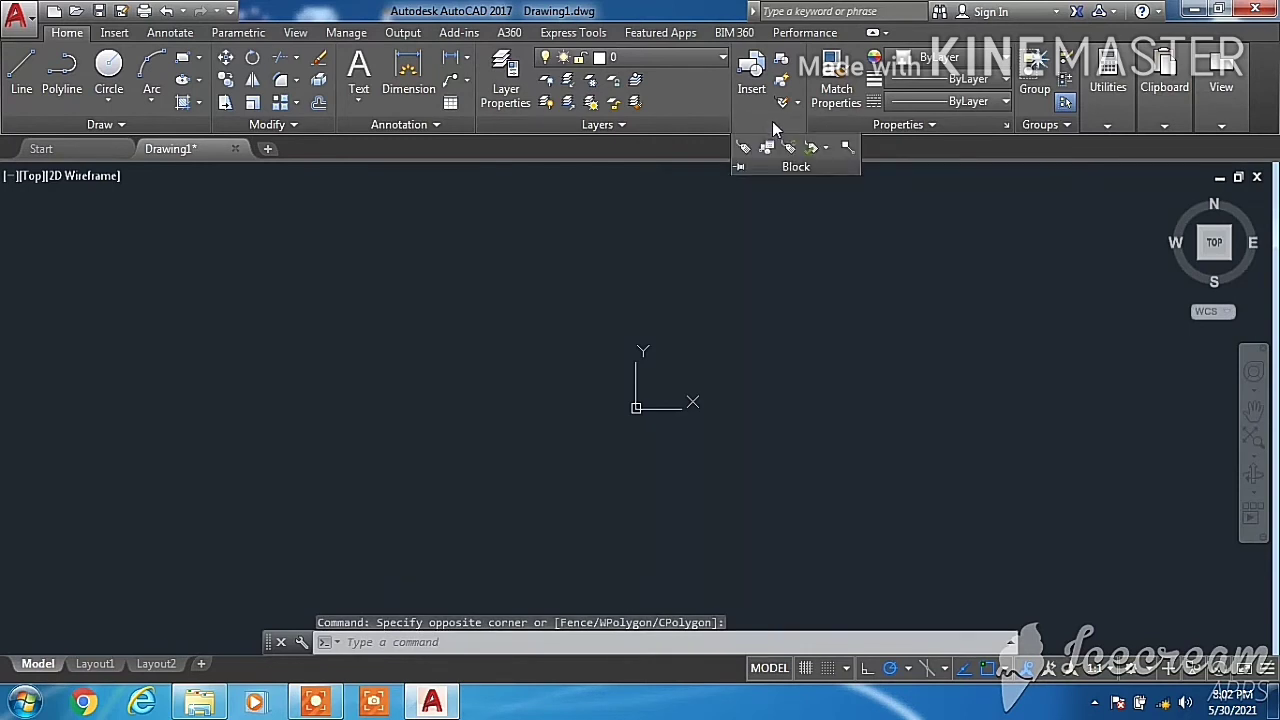
pyautogui.click(798, 190)
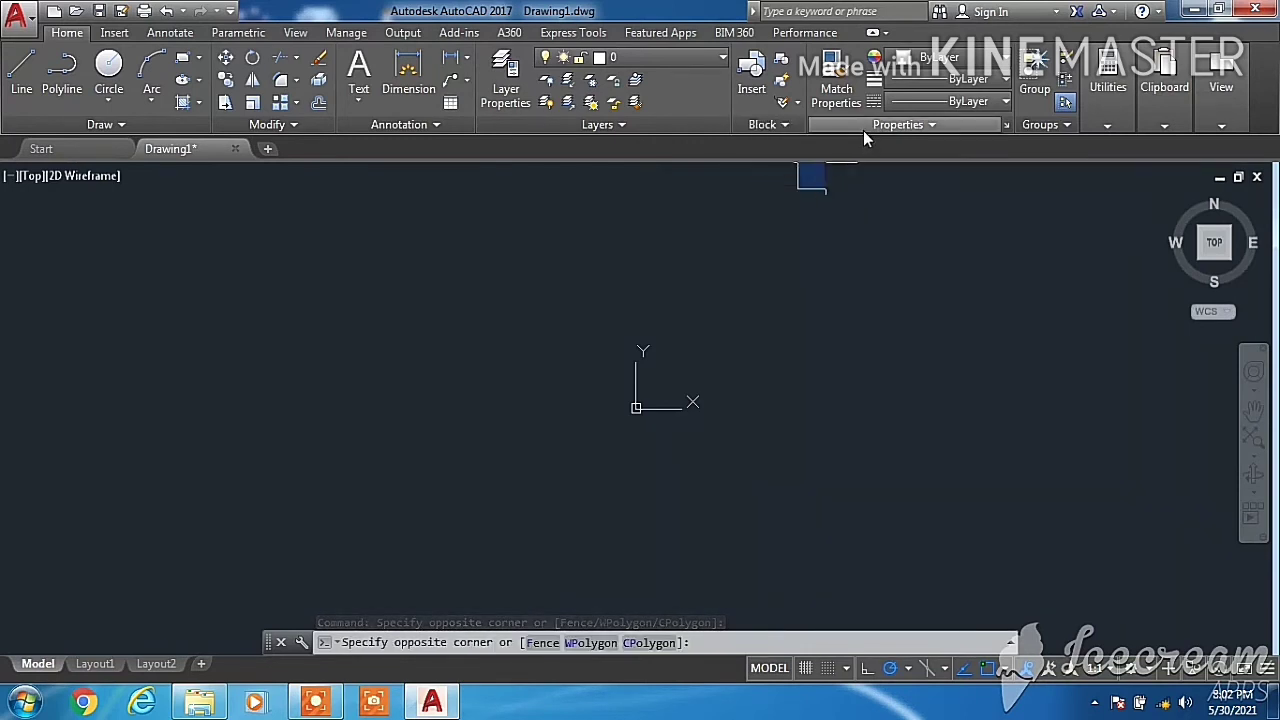
pyautogui.click(820, 277)
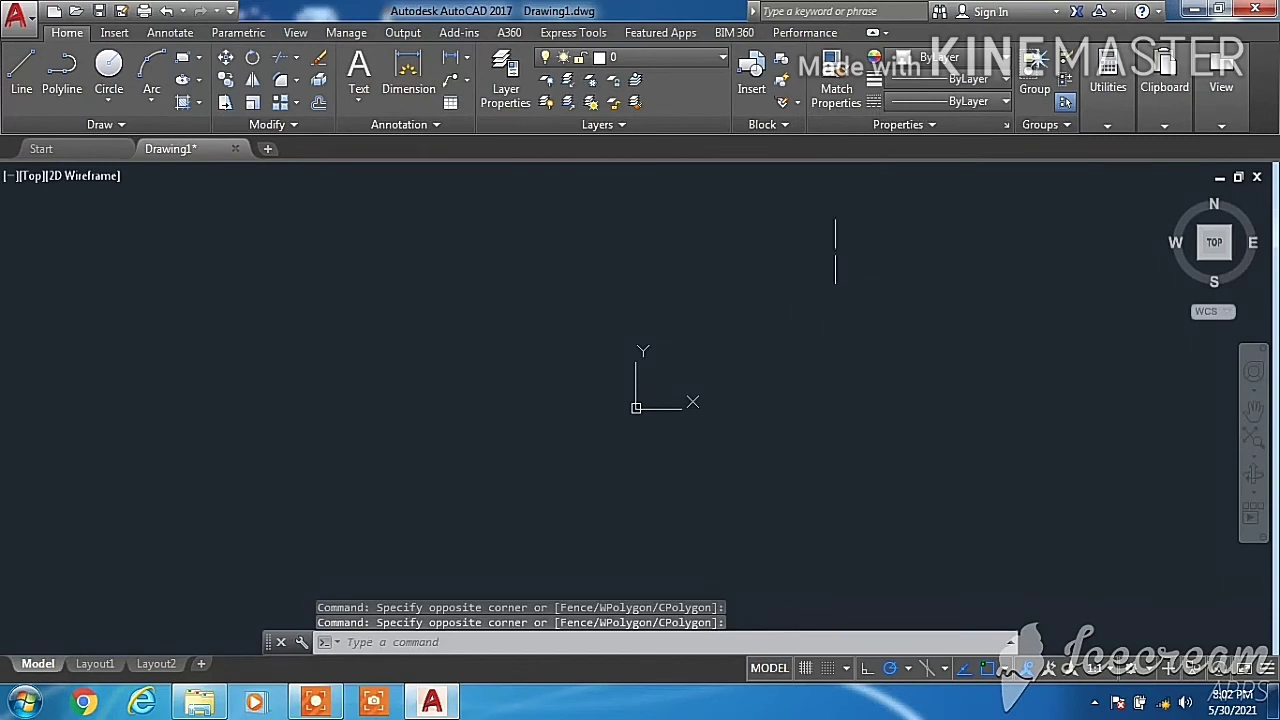
pyautogui.click(929, 124)
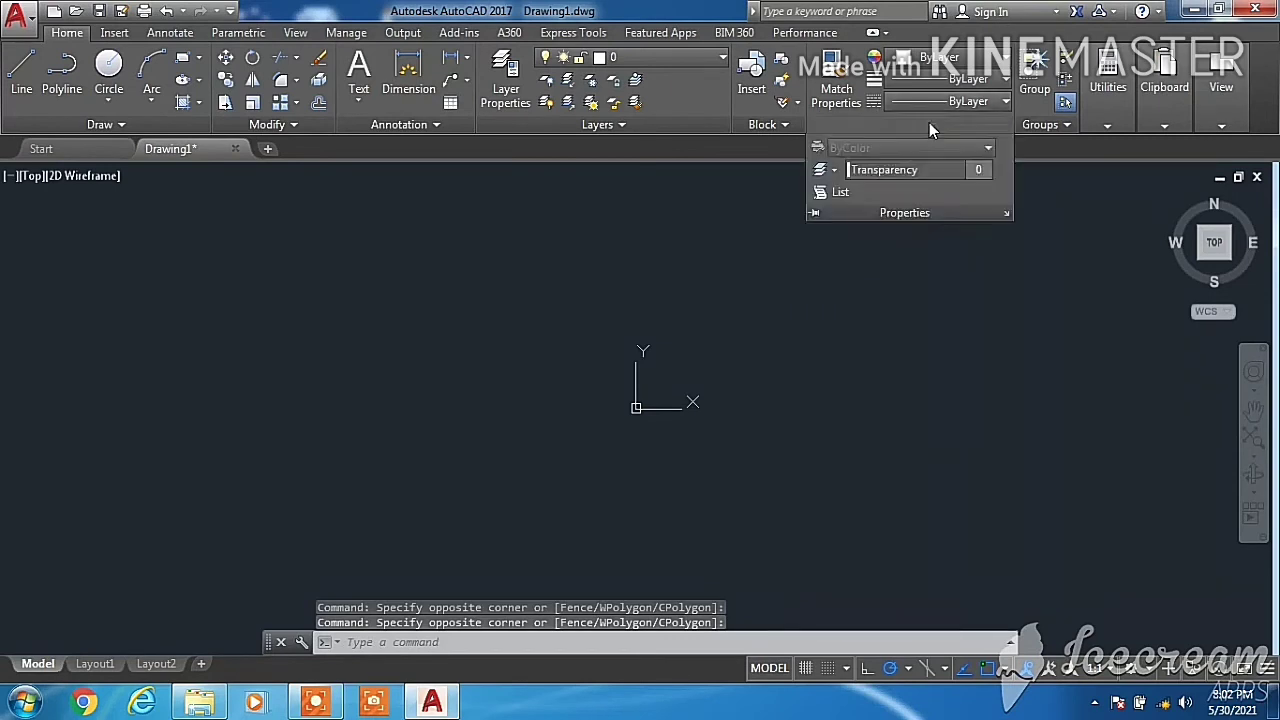
pyautogui.click(943, 257)
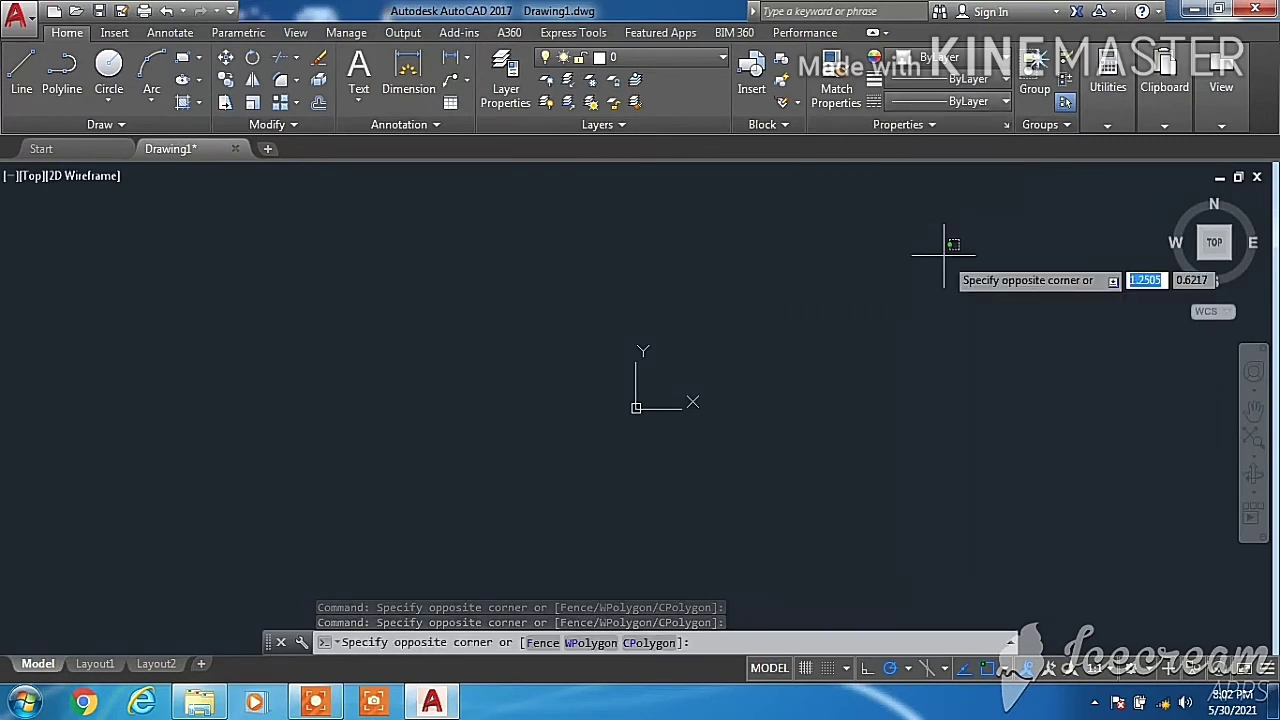
pyautogui.click(1005, 276)
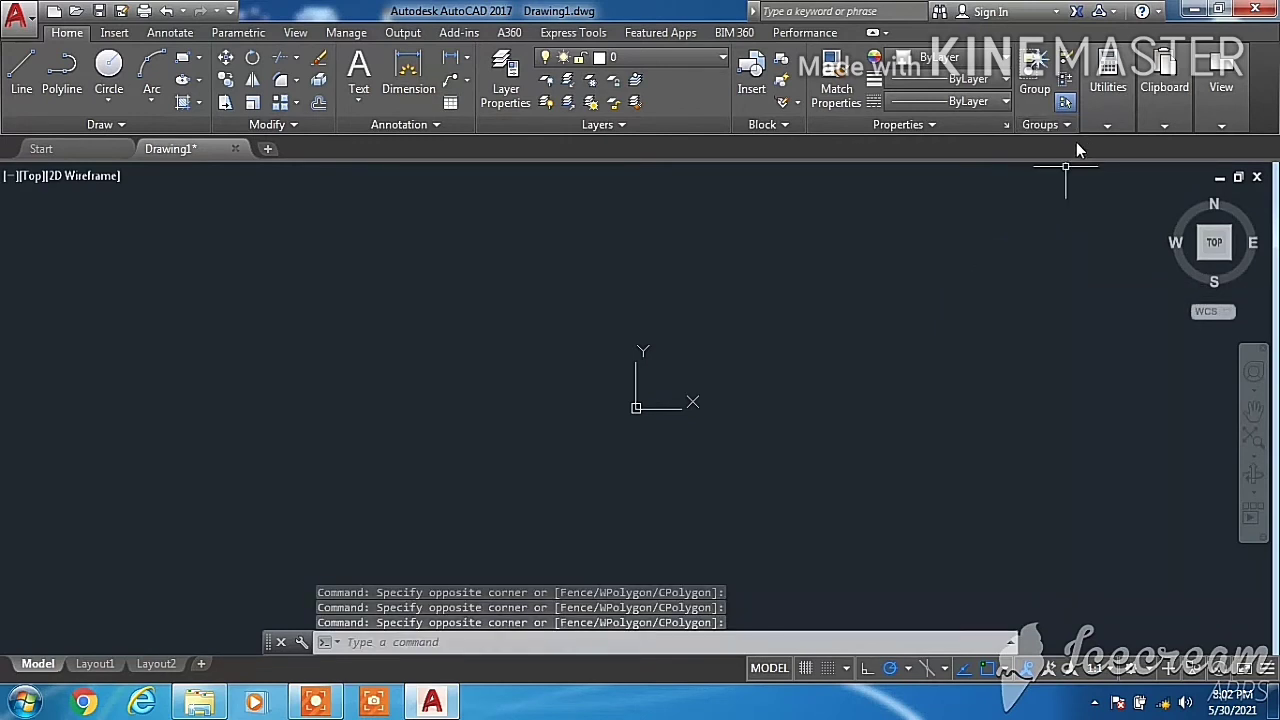
# Expand the Groups, Utilities, Clipboard and View slide-outs in turn
pyautogui.click(1056, 127)
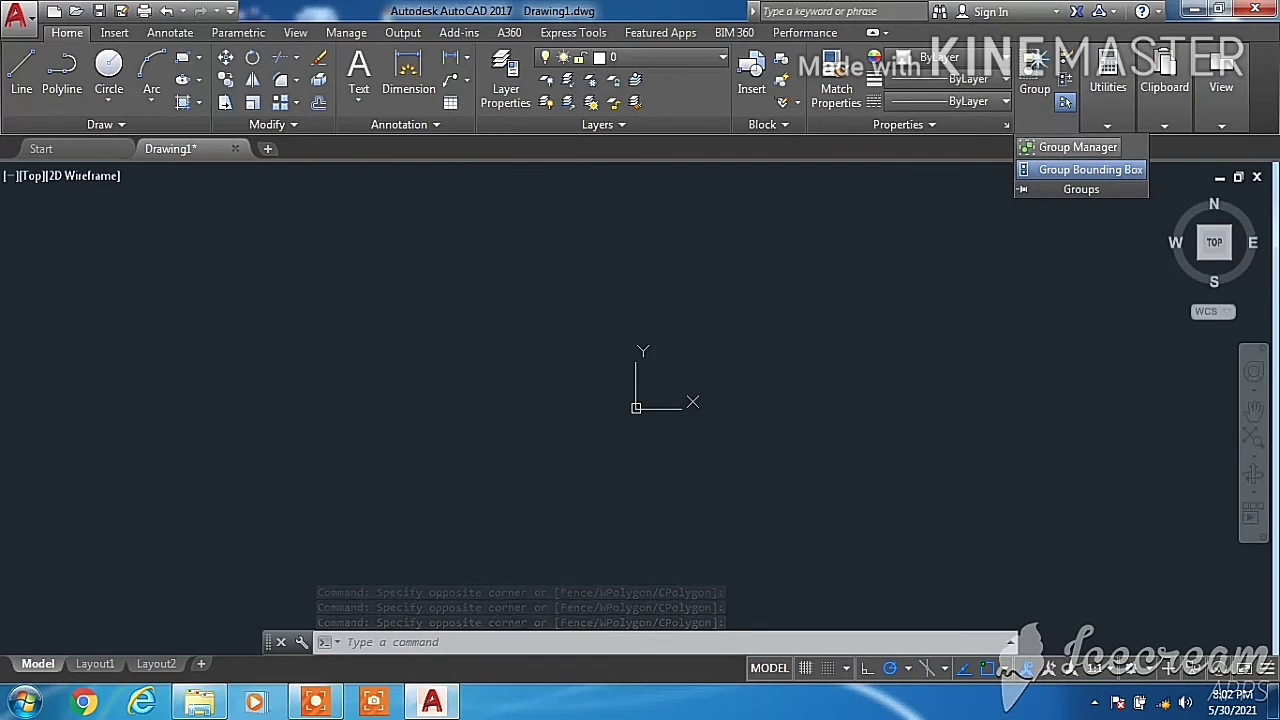
pyautogui.click(1084, 266)
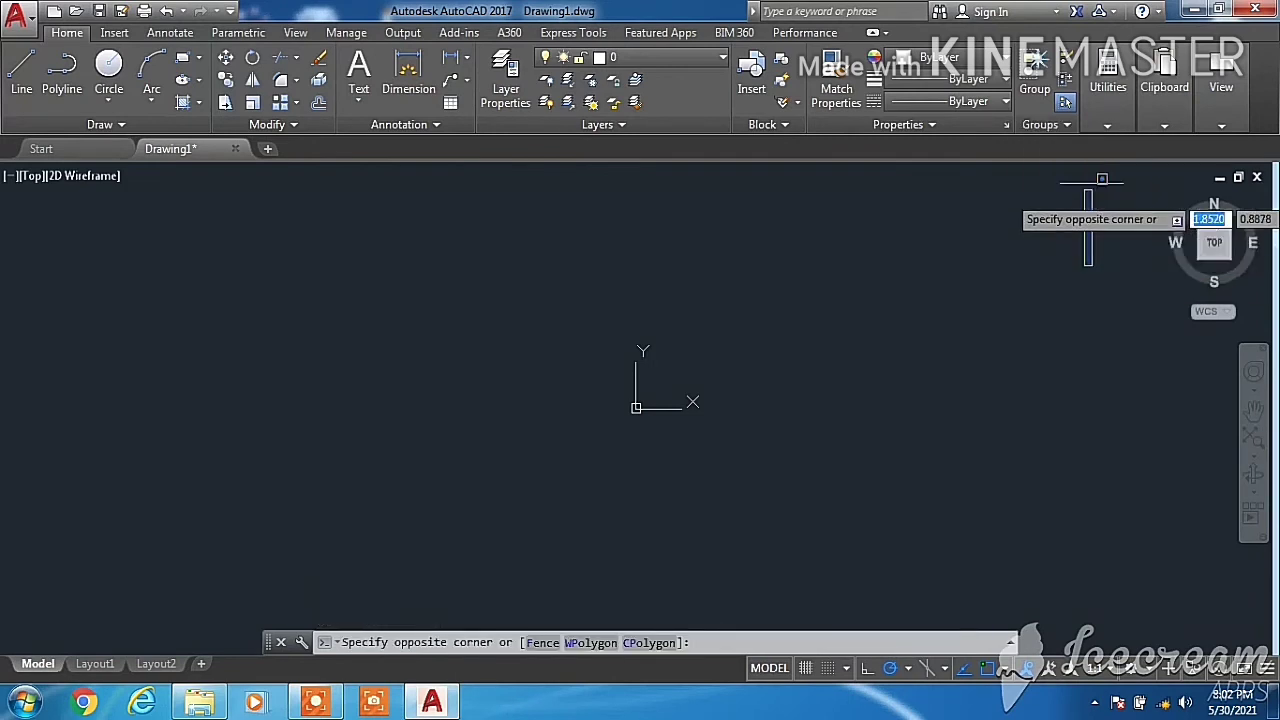
pyautogui.click(1074, 200)
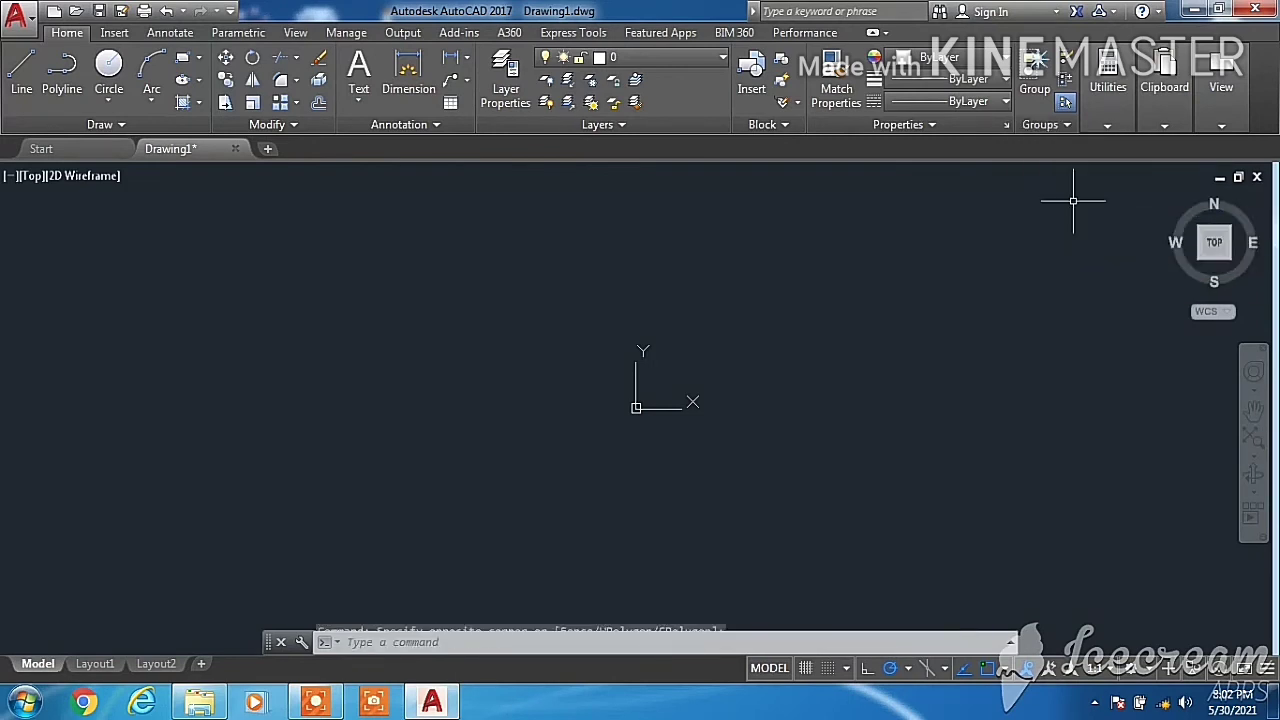
pyautogui.click(1107, 127)
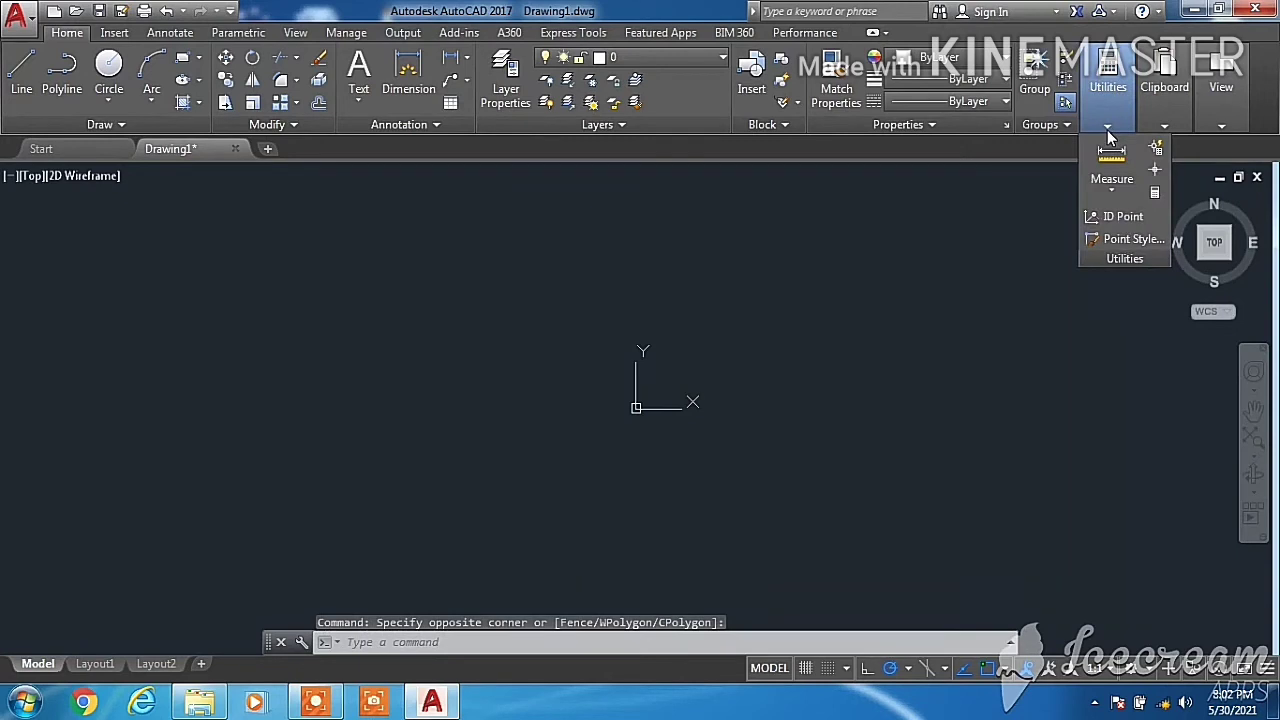
pyautogui.click(1164, 128)
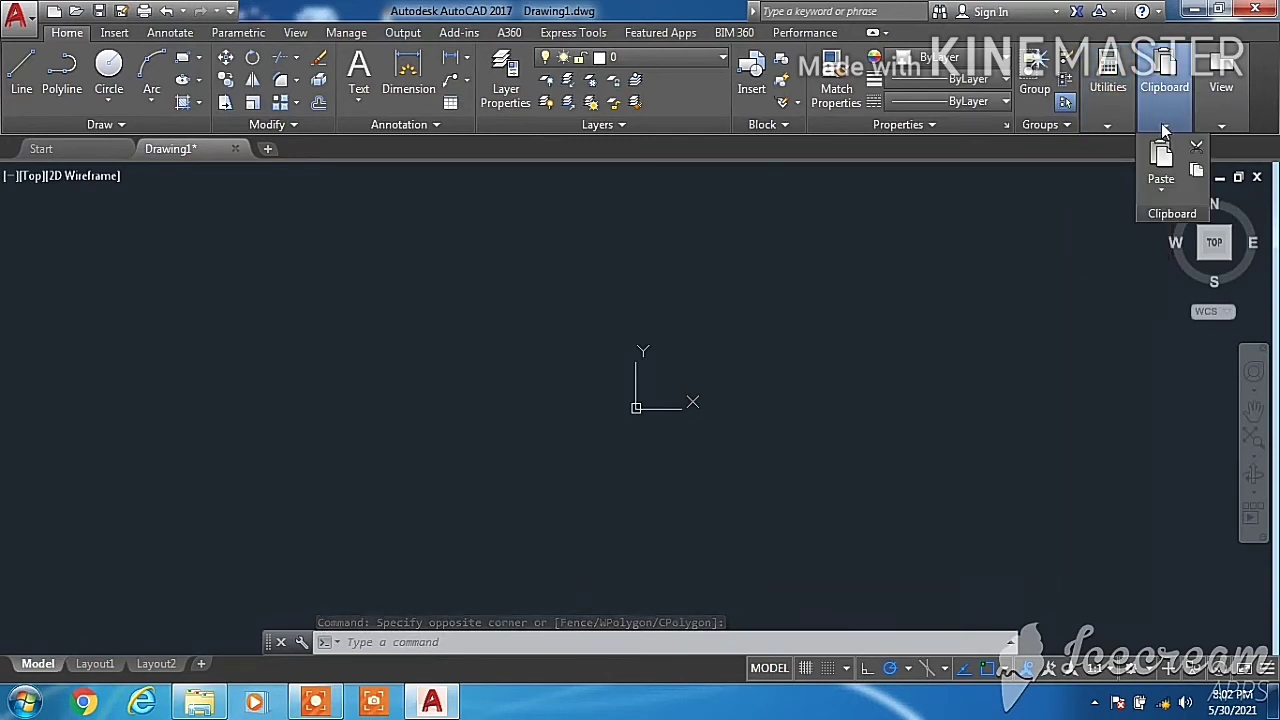
pyautogui.click(1221, 125)
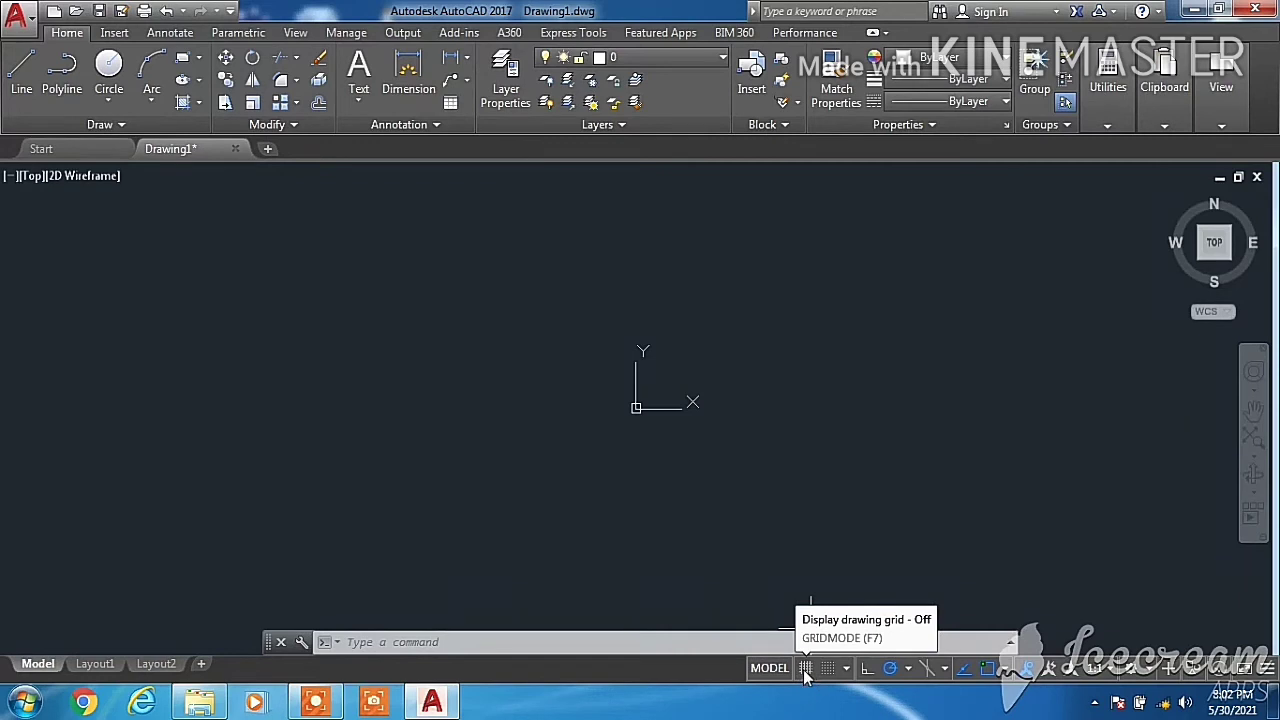
pyautogui.click(806, 668)
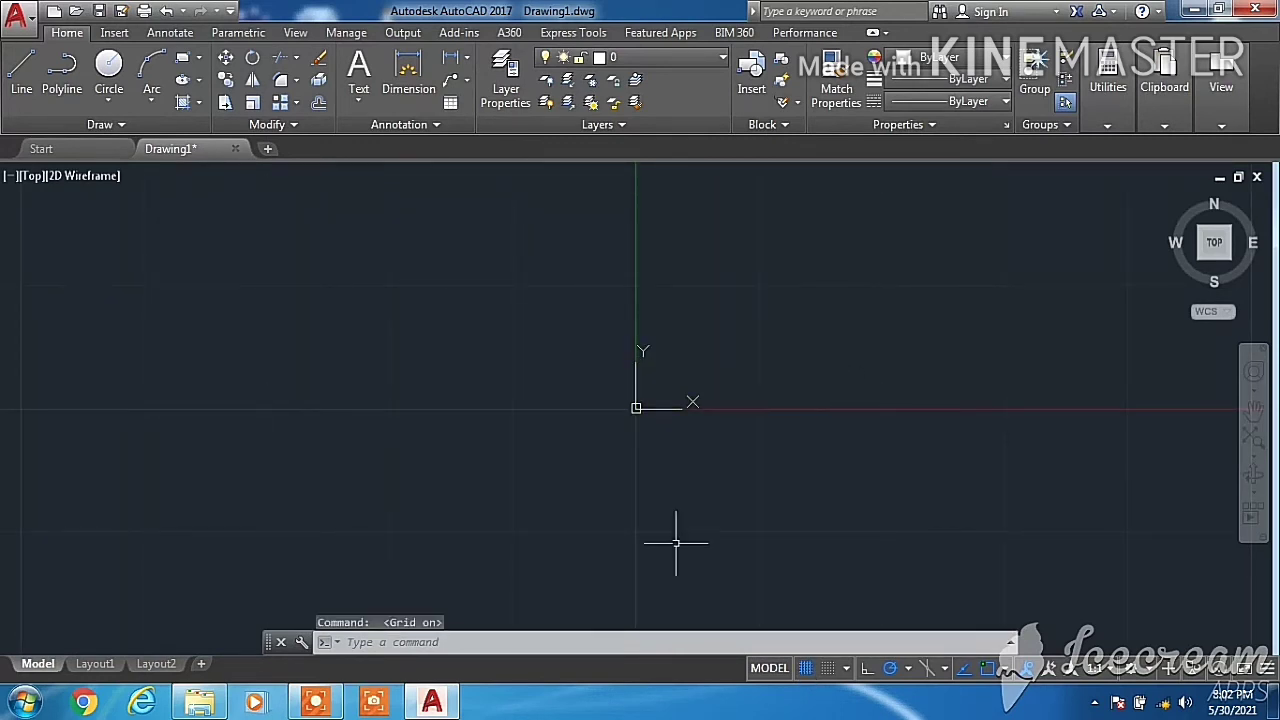
pyautogui.click(806, 668)
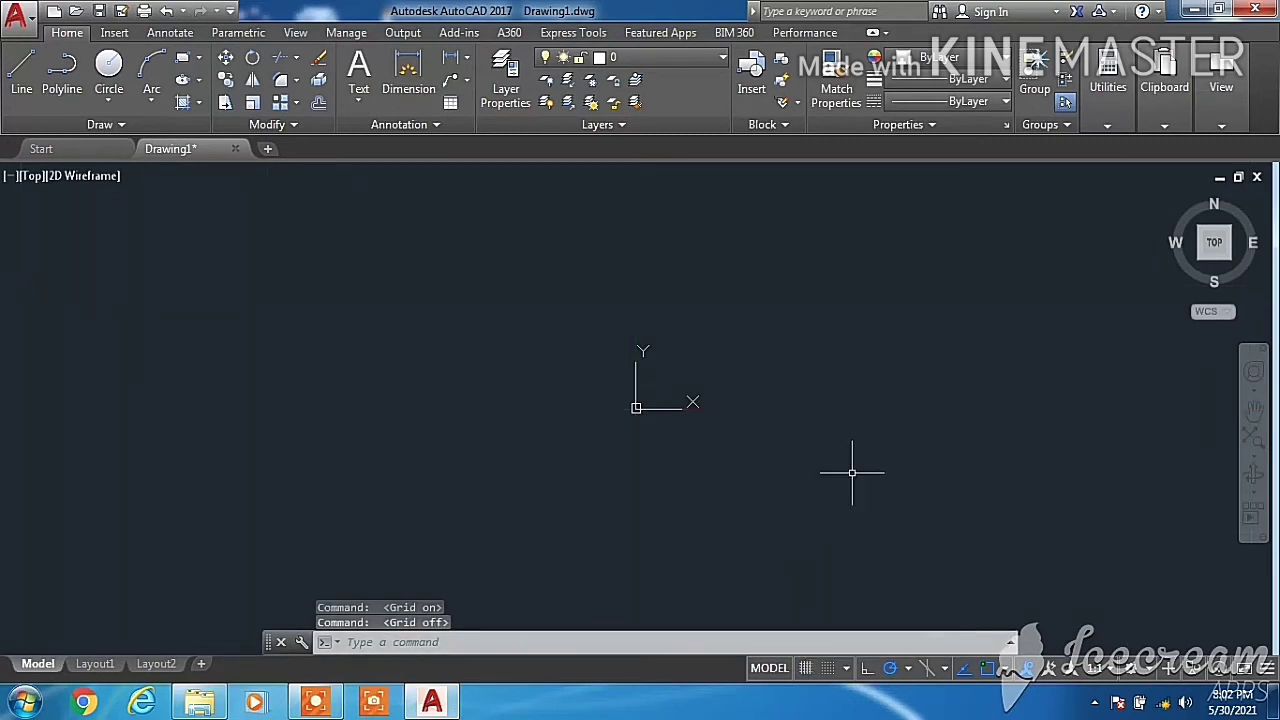